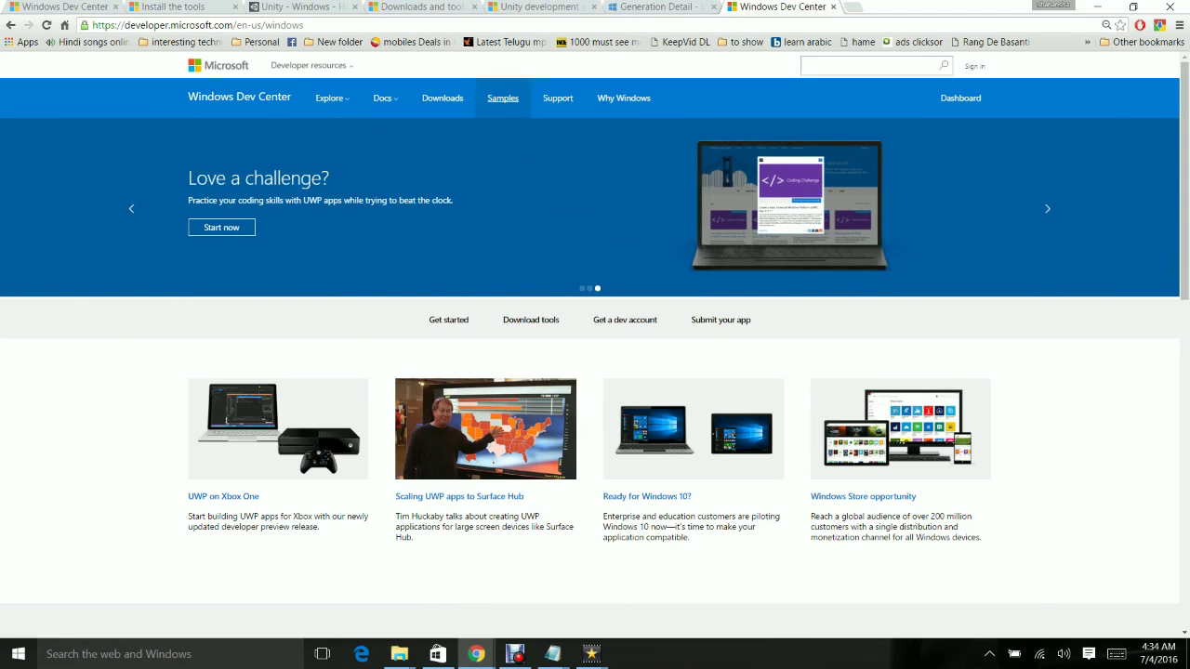
- Copy the Windows Dev Center page address and paste it into a new Notepad document
key(ctrl+shift+Tab)
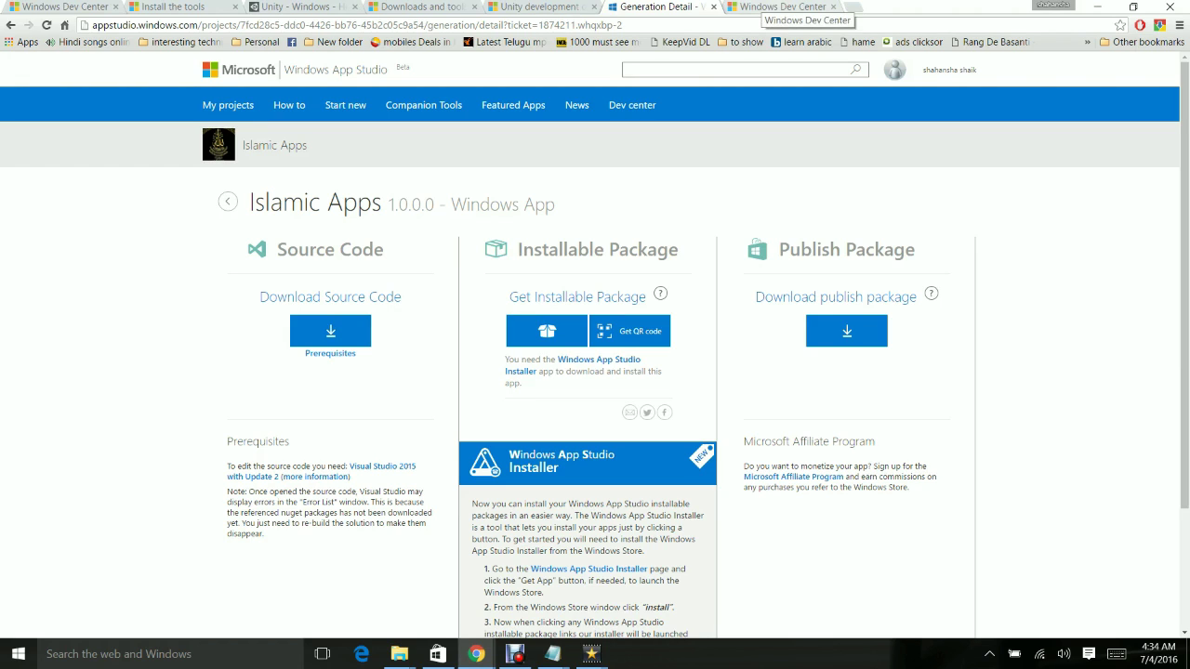
click(767, 8)
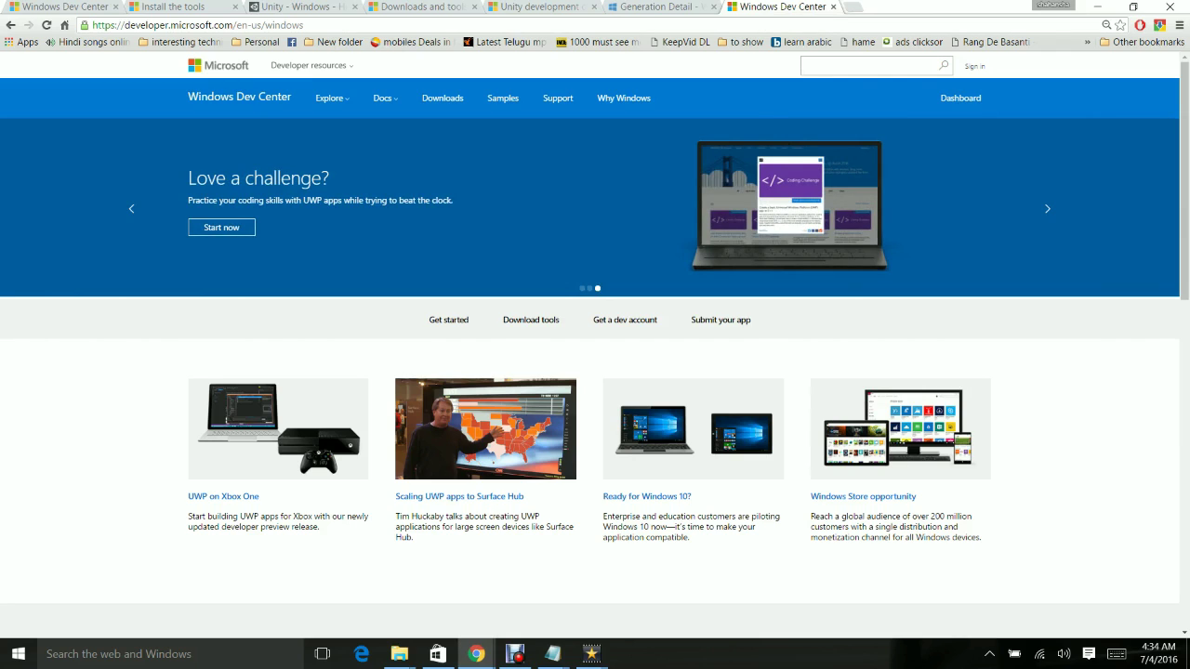
key(ctrl+l)
key(ctrl+c)
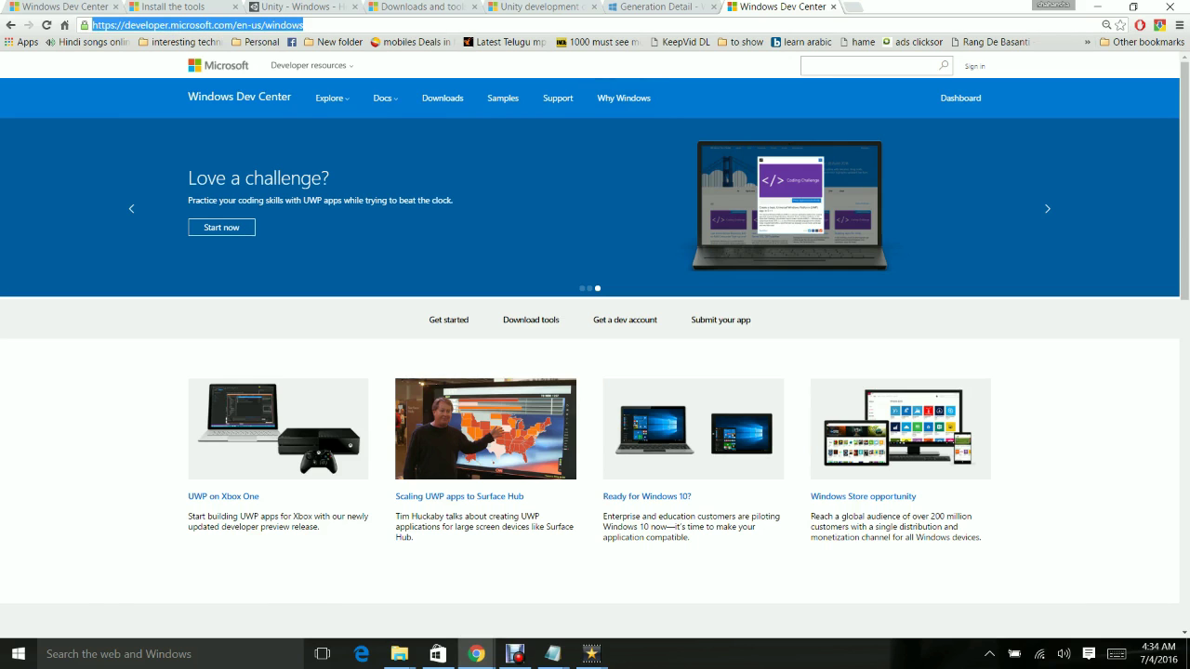
key(super+r)
key(Return)
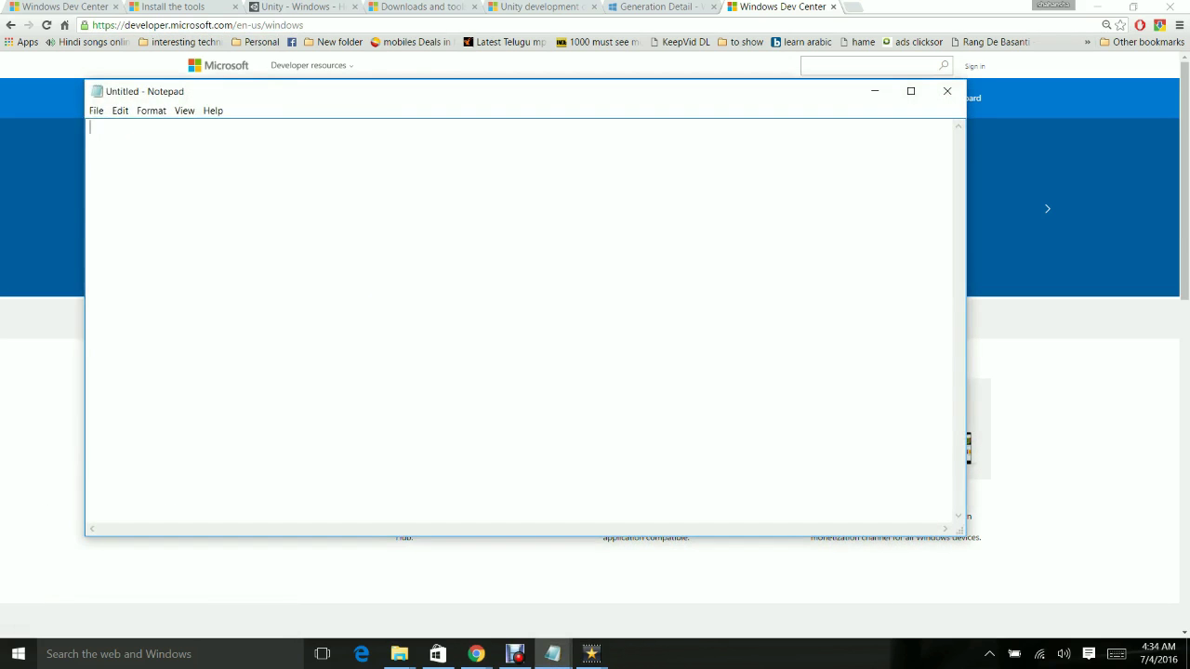
key(ctrl+v)
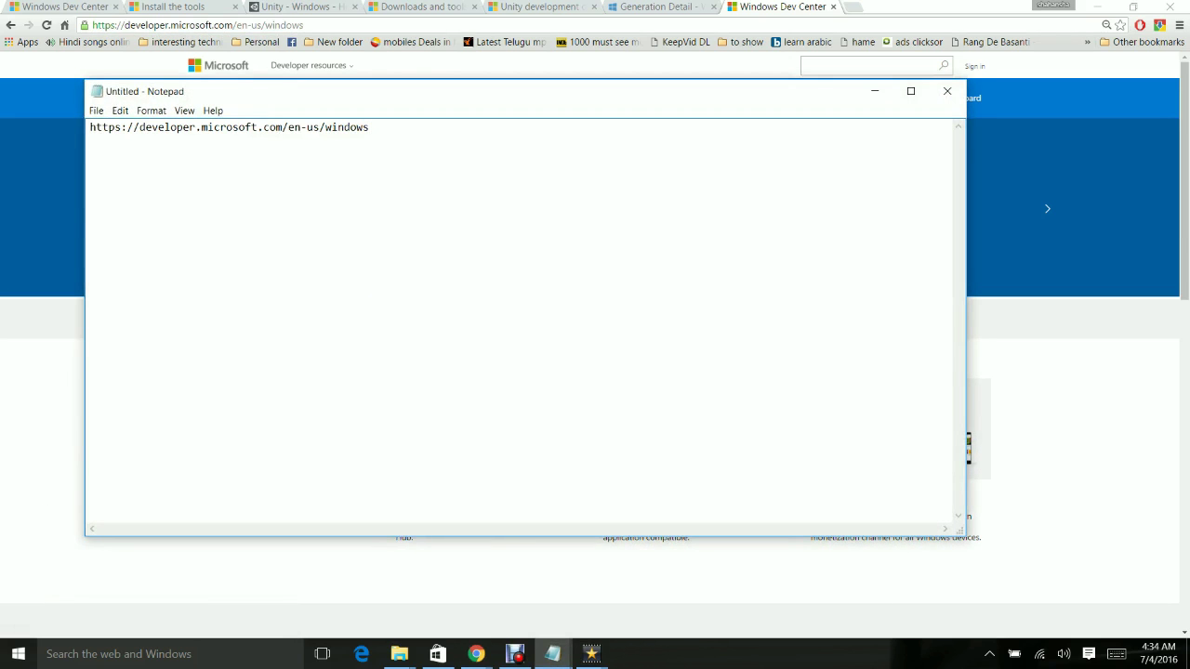
- Return to the Windows Dev Center page in Chrome, sign in and open the developer dashboard
key(alt+Tab)
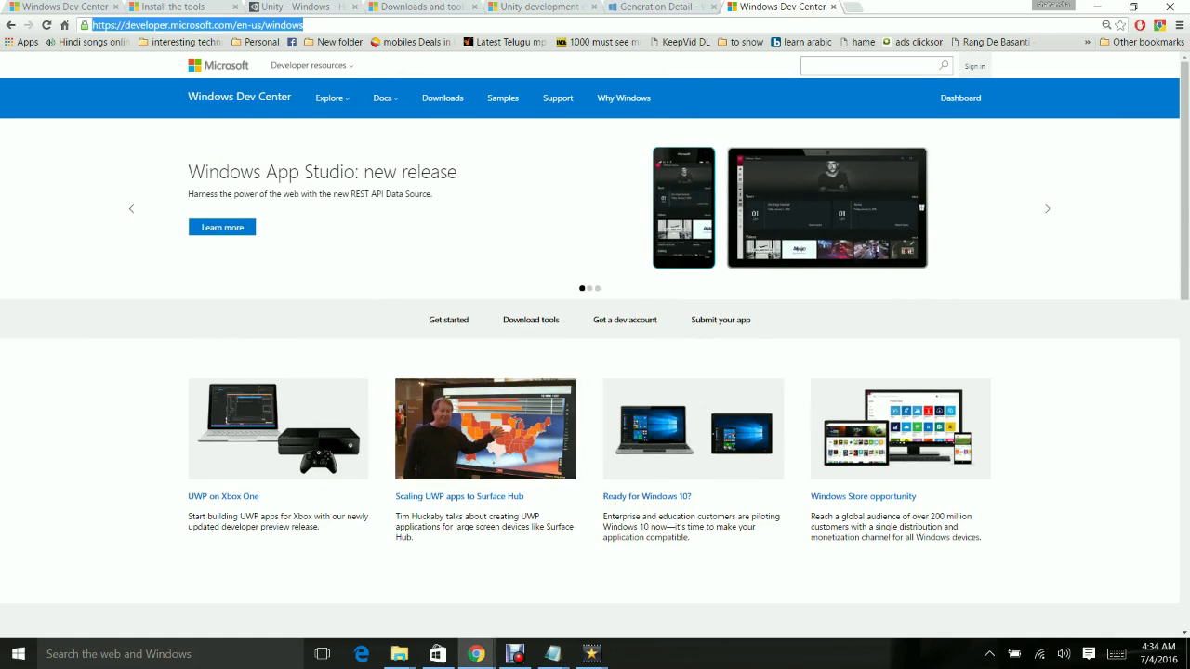
click(975, 66)
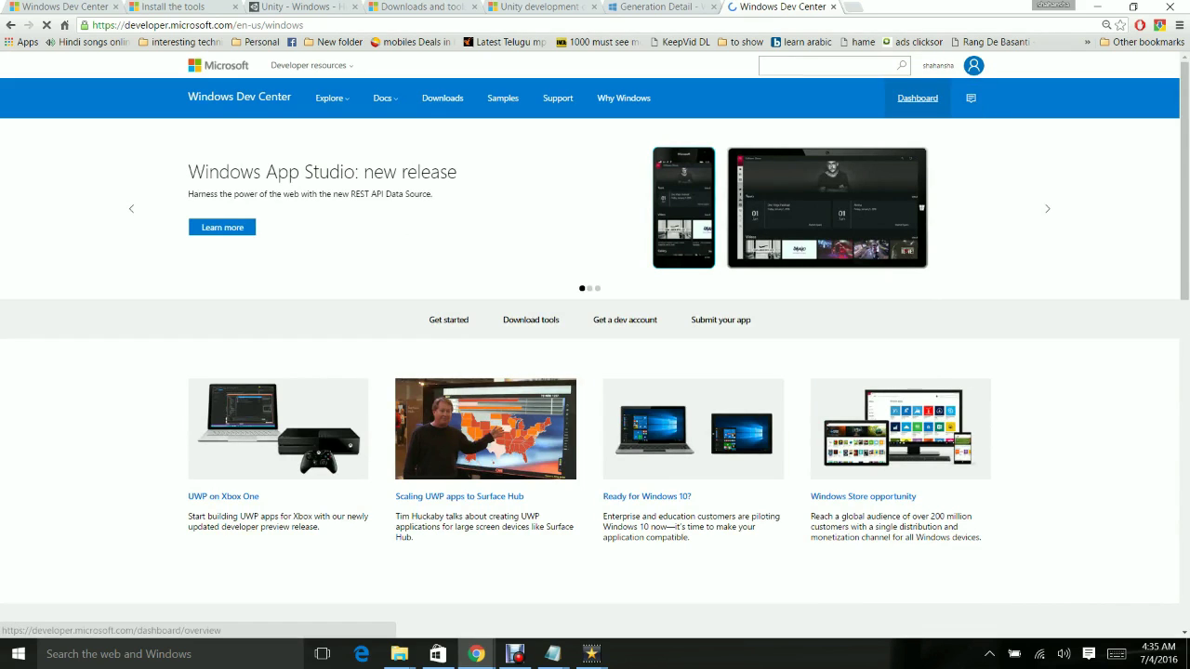
click(918, 98)
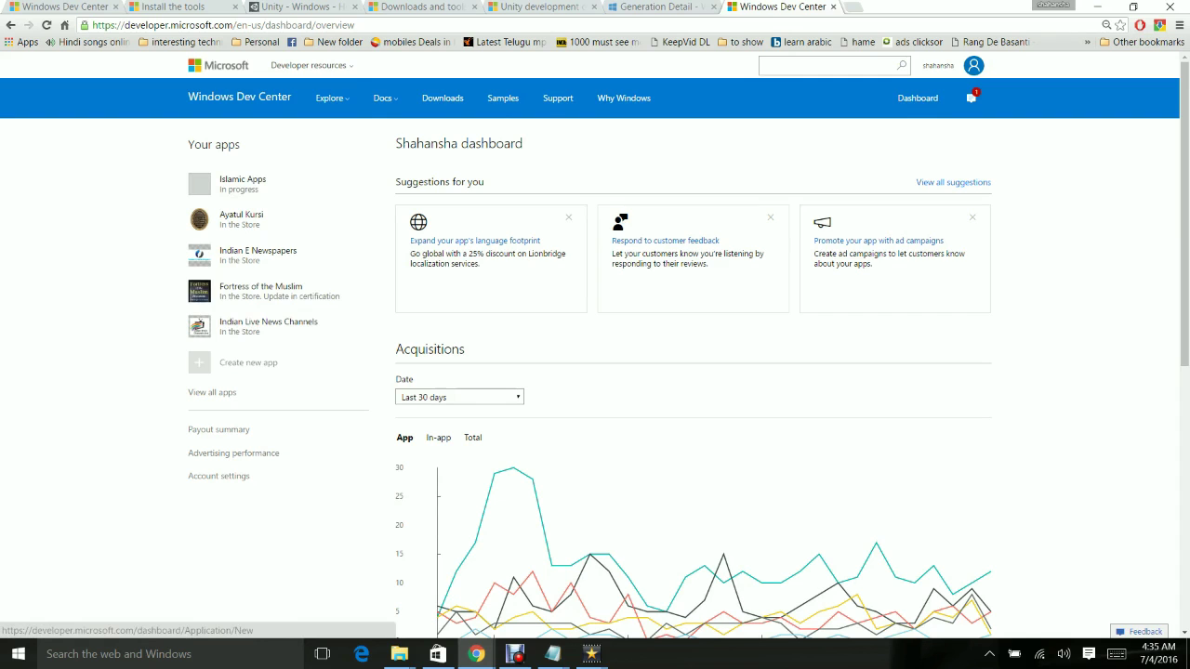
- Create a new app by checking and reserving the name "Hololens development"
click(246, 363)
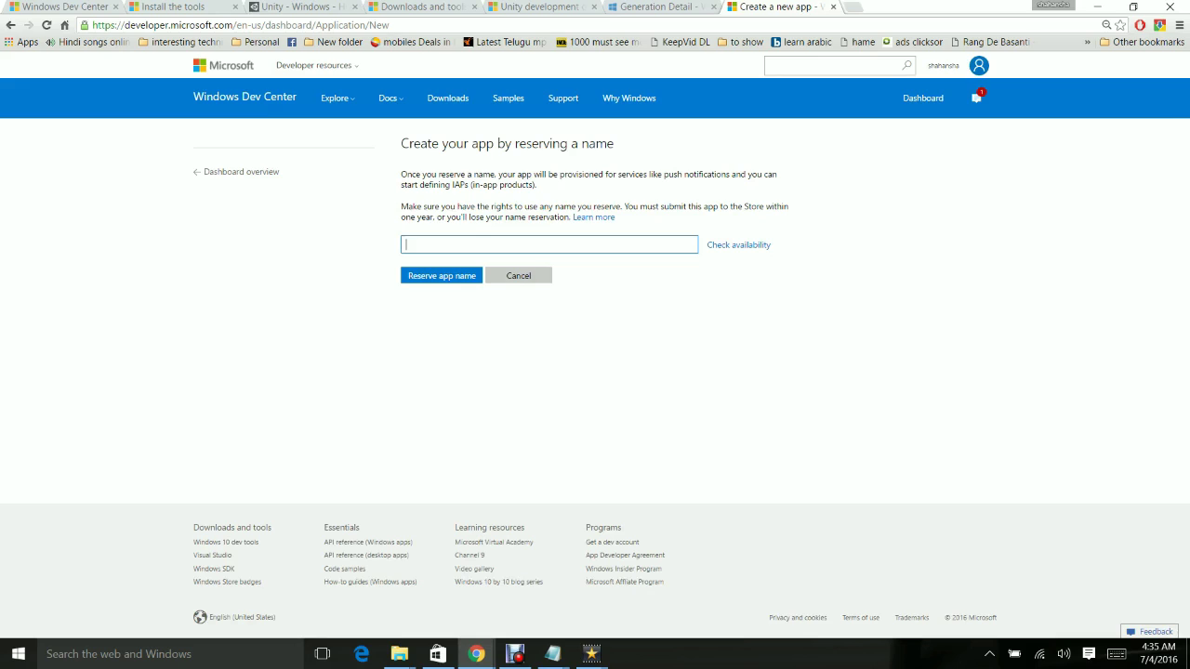
text(Hololens d)
text(evelopment)
click(739, 244)
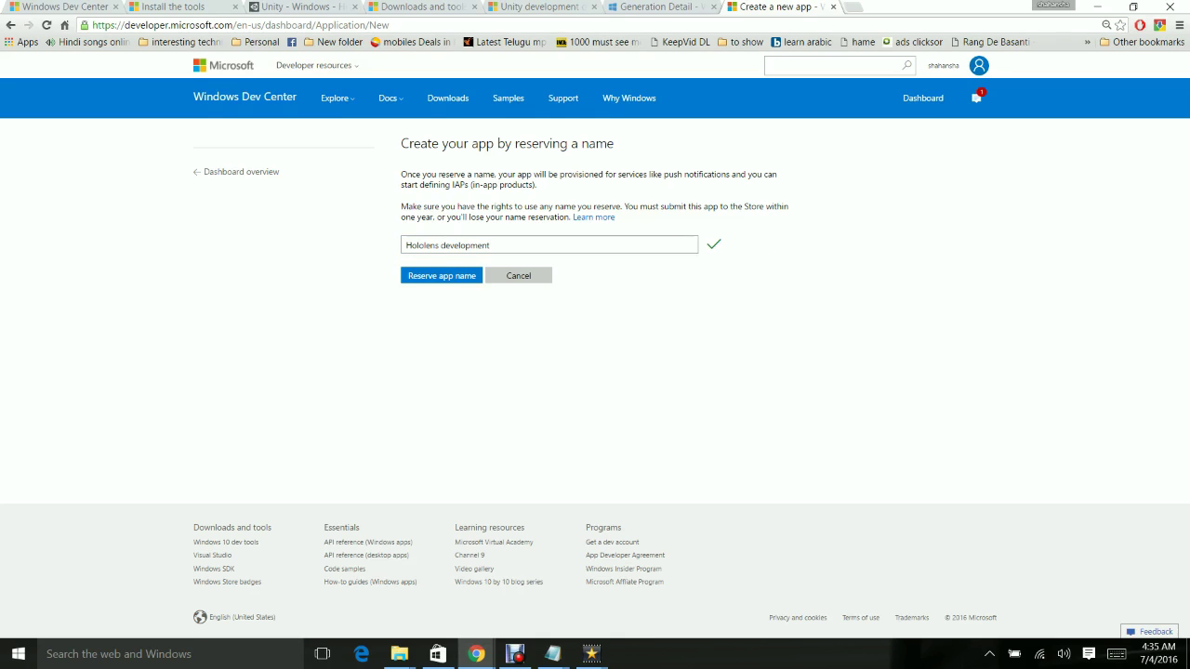
click(442, 275)
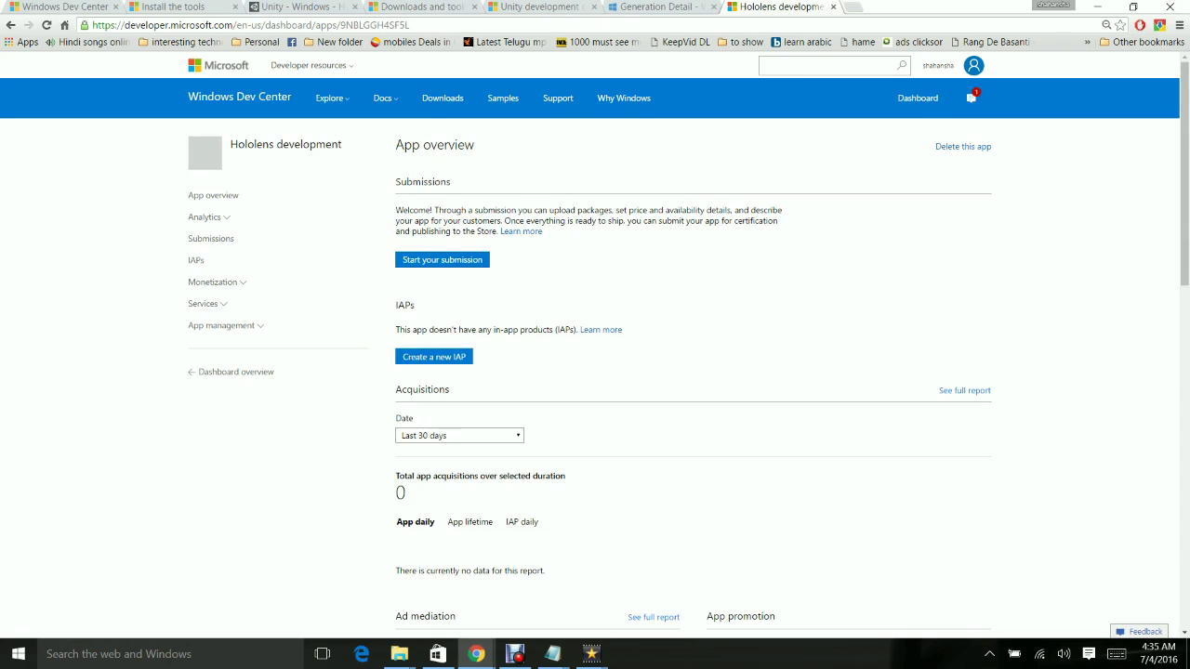
- Open the Islamic Apps overview from the dashboard and download the app's publish package from Windows App Studio
click(918, 98)
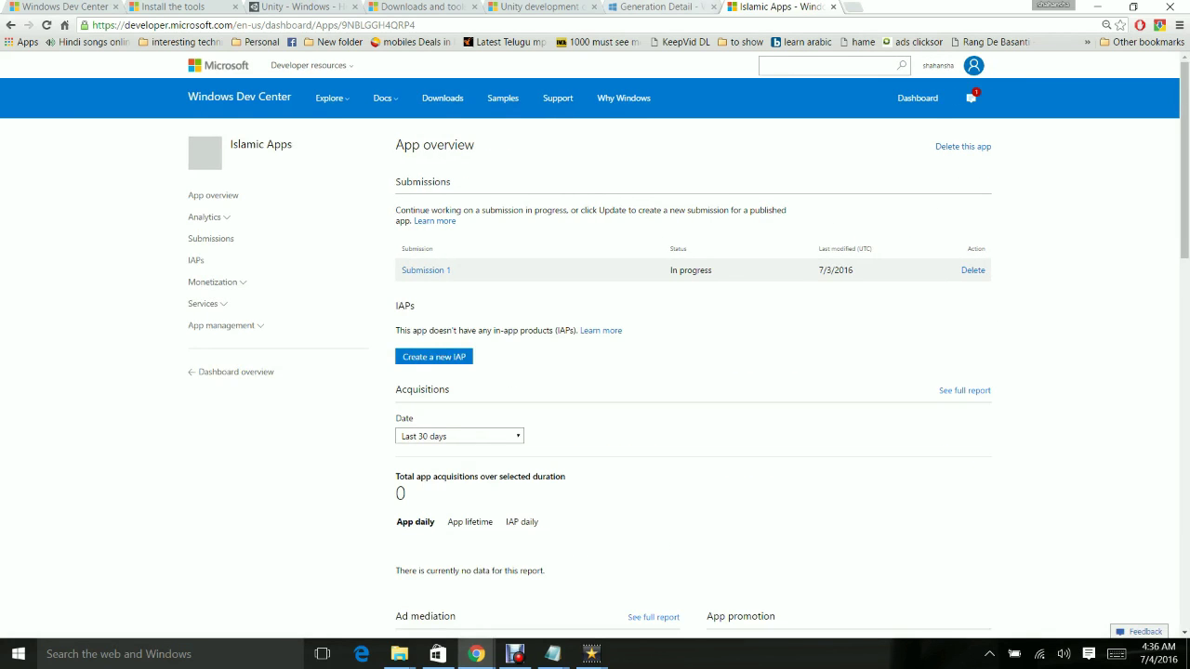
click(655, 7)
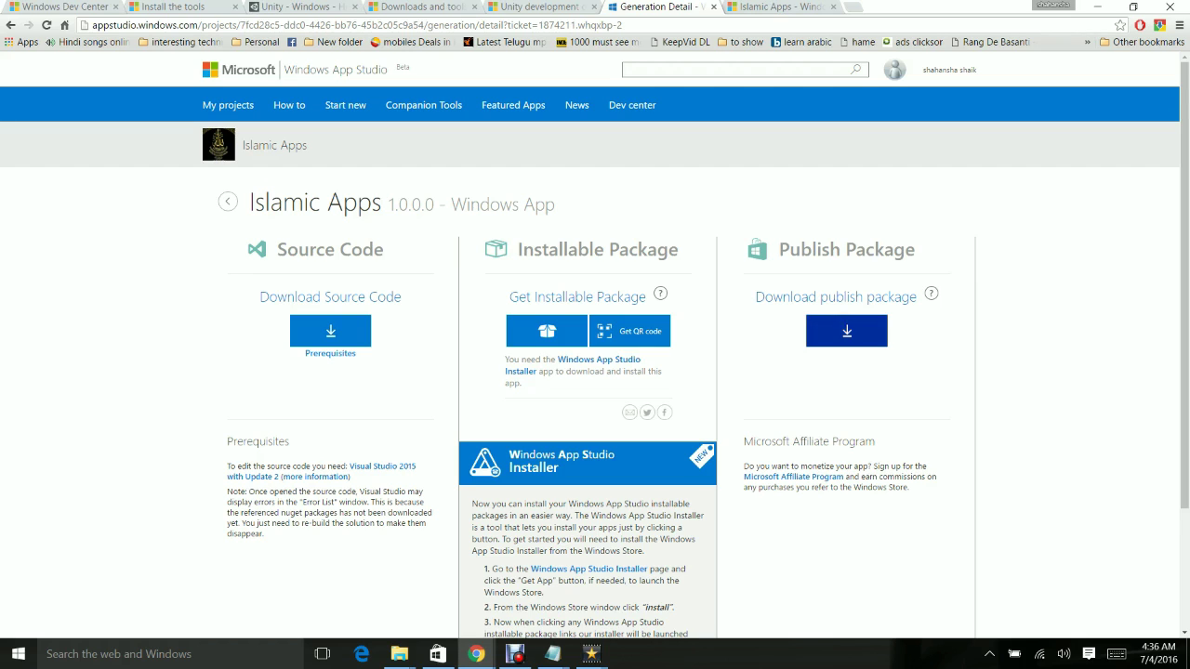
click(842, 328)
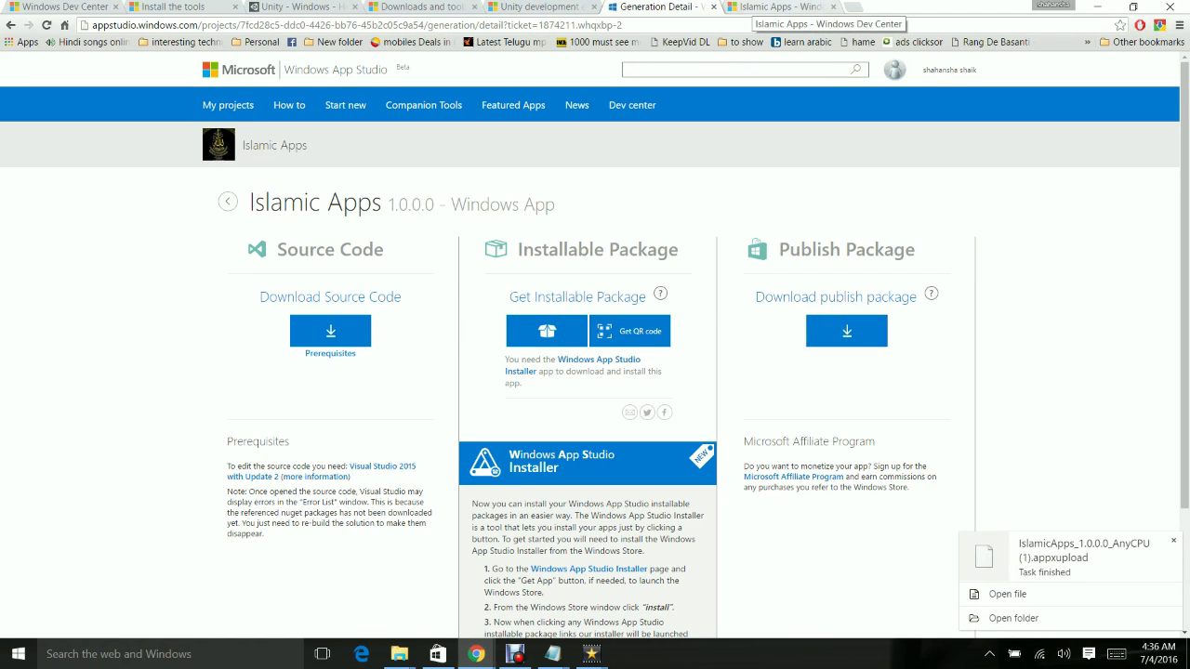
- Return to the Islamic Apps overview in Dev Center and open its Submission 1
click(781, 6)
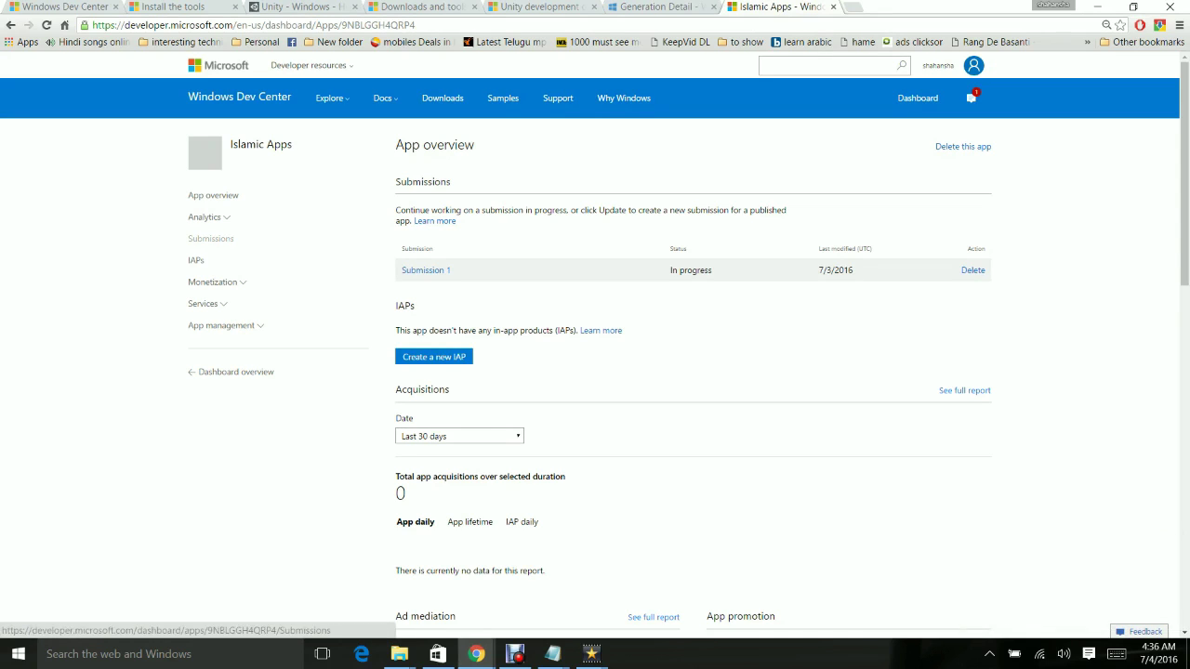
click(426, 270)
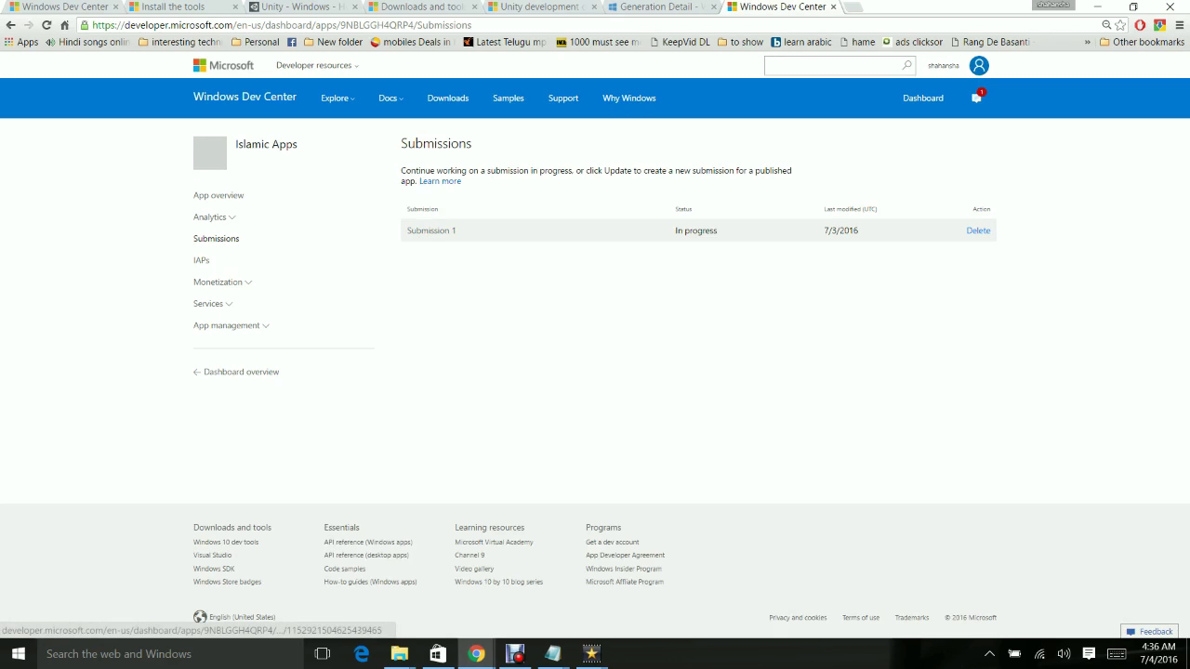
click(430, 230)
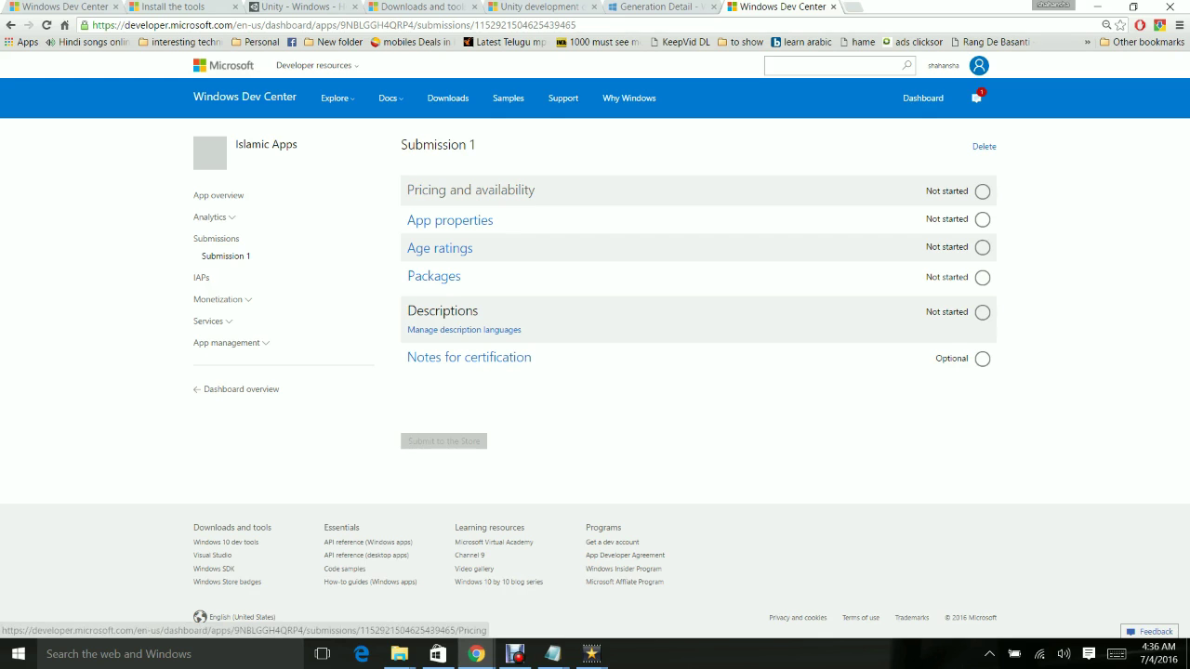
- Set the base price to Free in the submission's Pricing and availability section
click(471, 190)
click(470, 190)
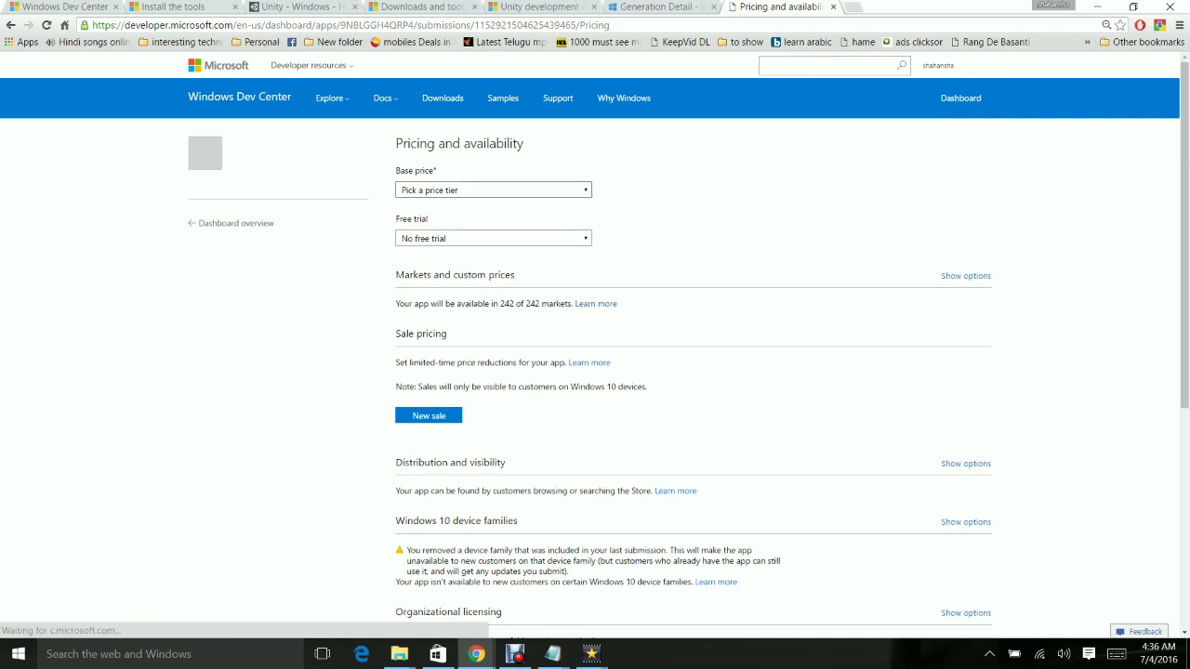
click(493, 190)
key(Down)
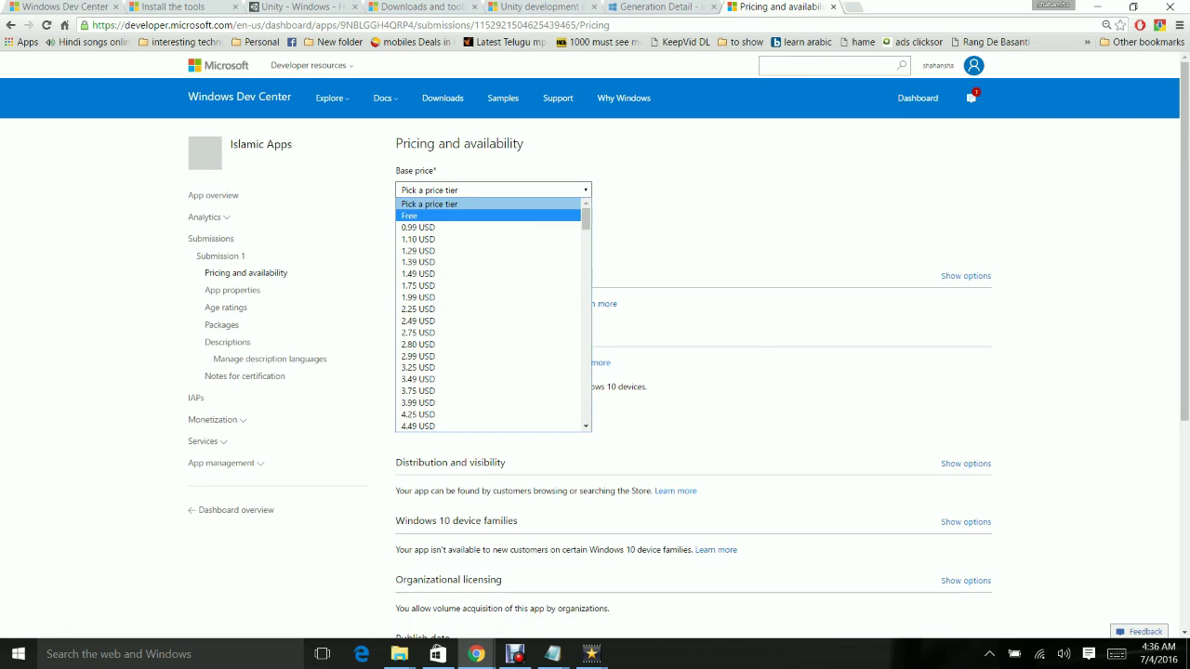
key(Return)
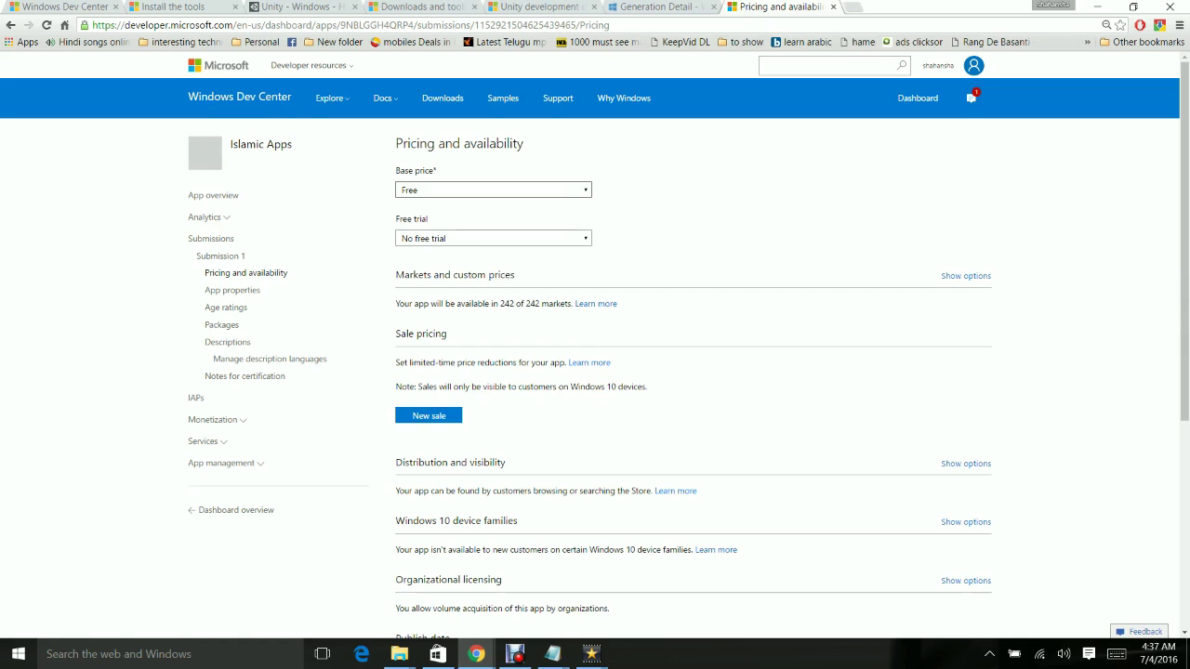
key(alt+Down)
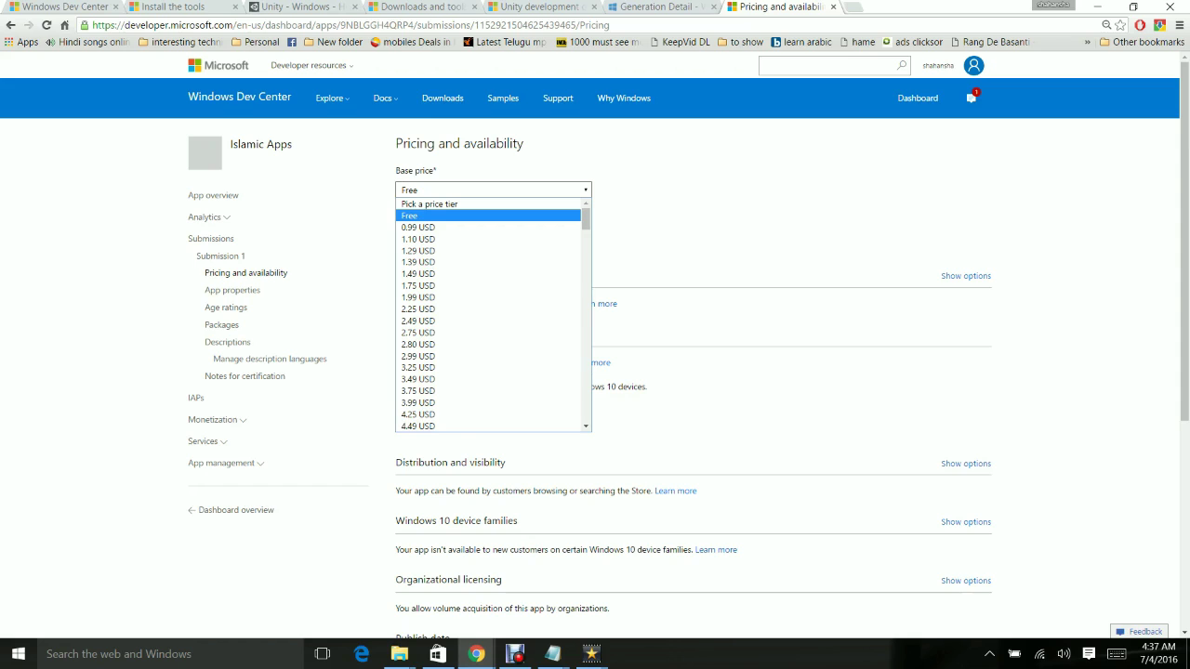
click(487, 215)
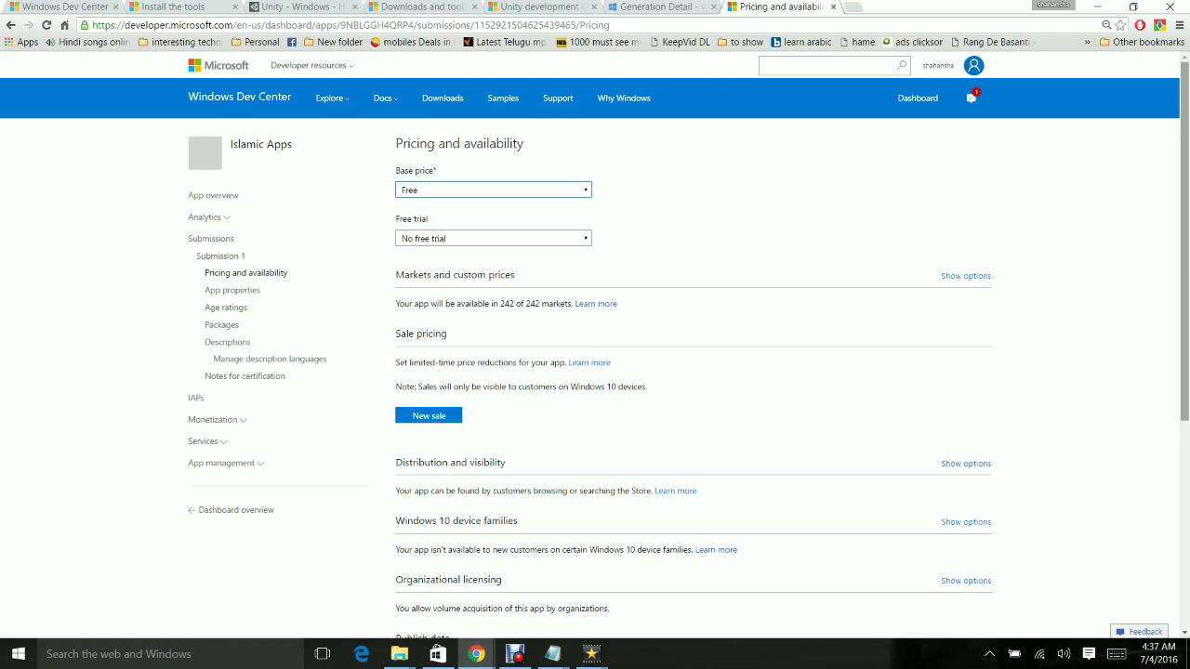
- Add Holographic to the Windows 10 device families and save the pricing and availability settings
scroll(595, 344, down, 1)
scroll(595, 344, down, 1)
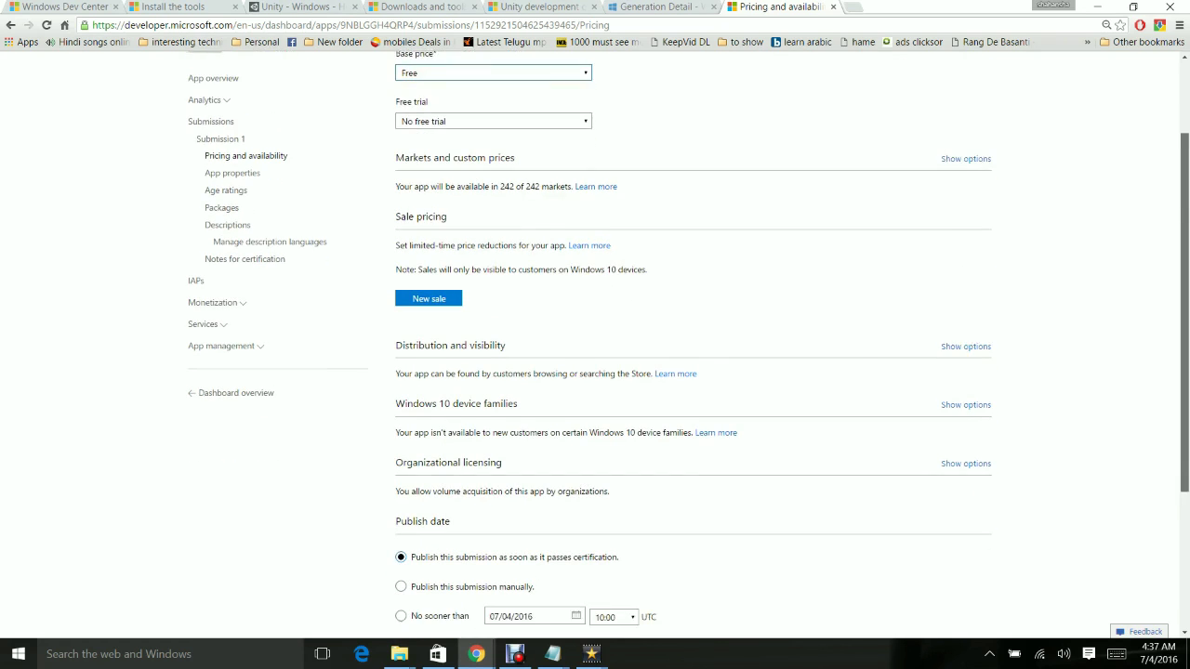
scroll(595, 344, down, 1)
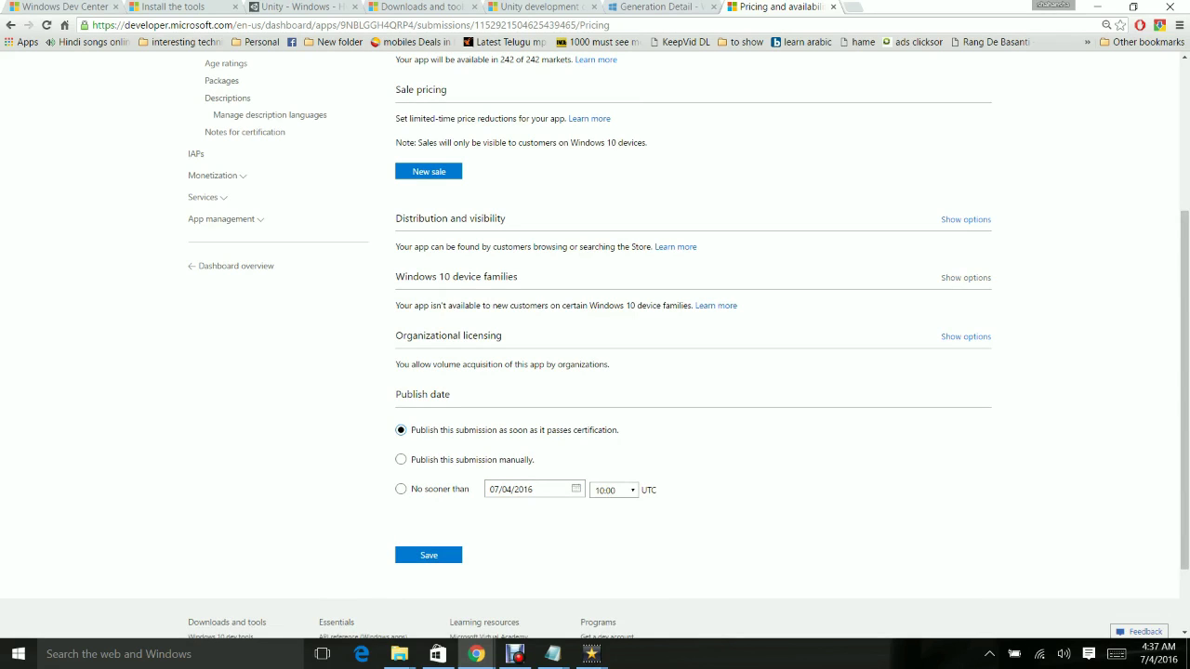
click(966, 278)
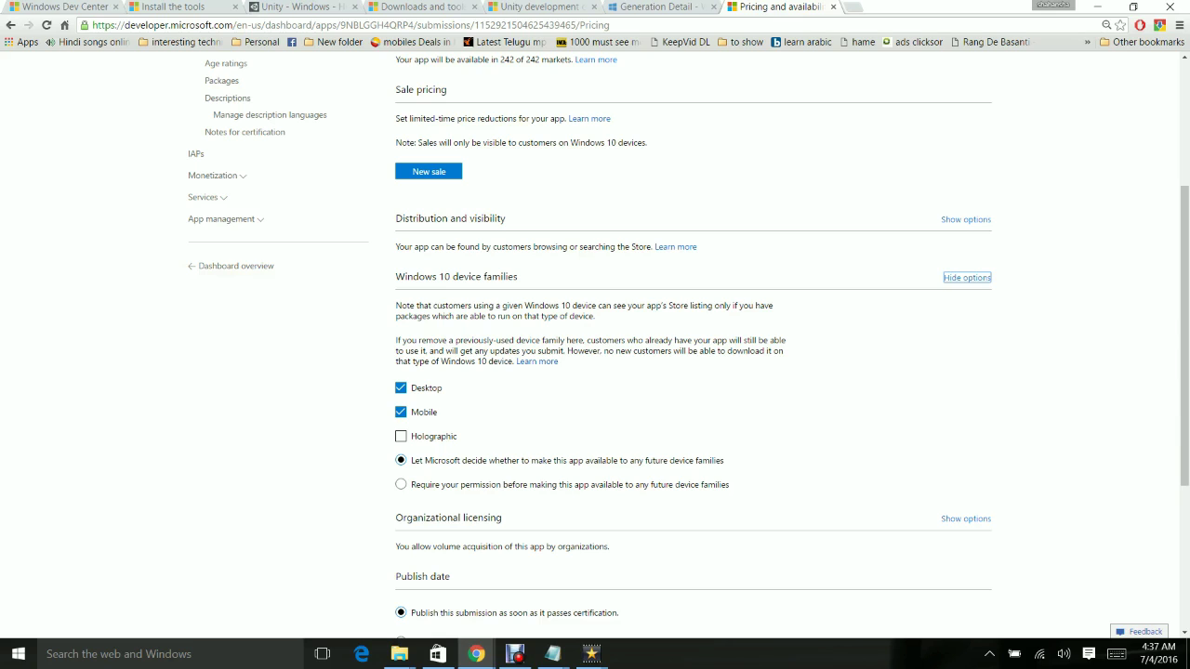
click(401, 436)
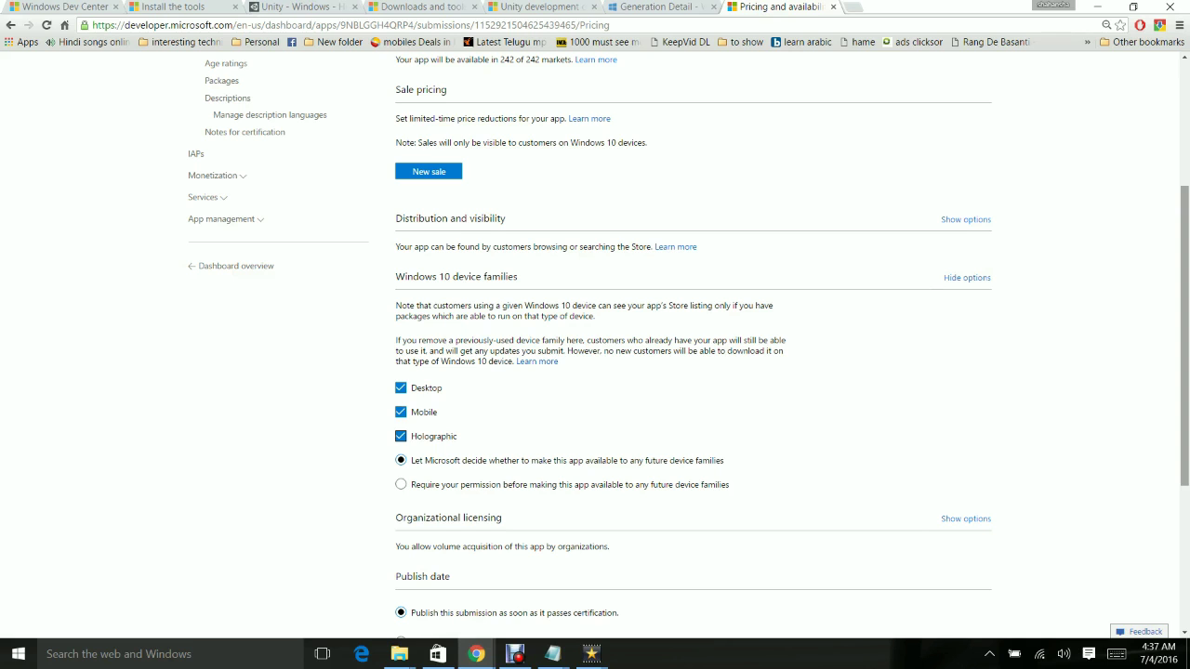
scroll(1185, 335, down, 2)
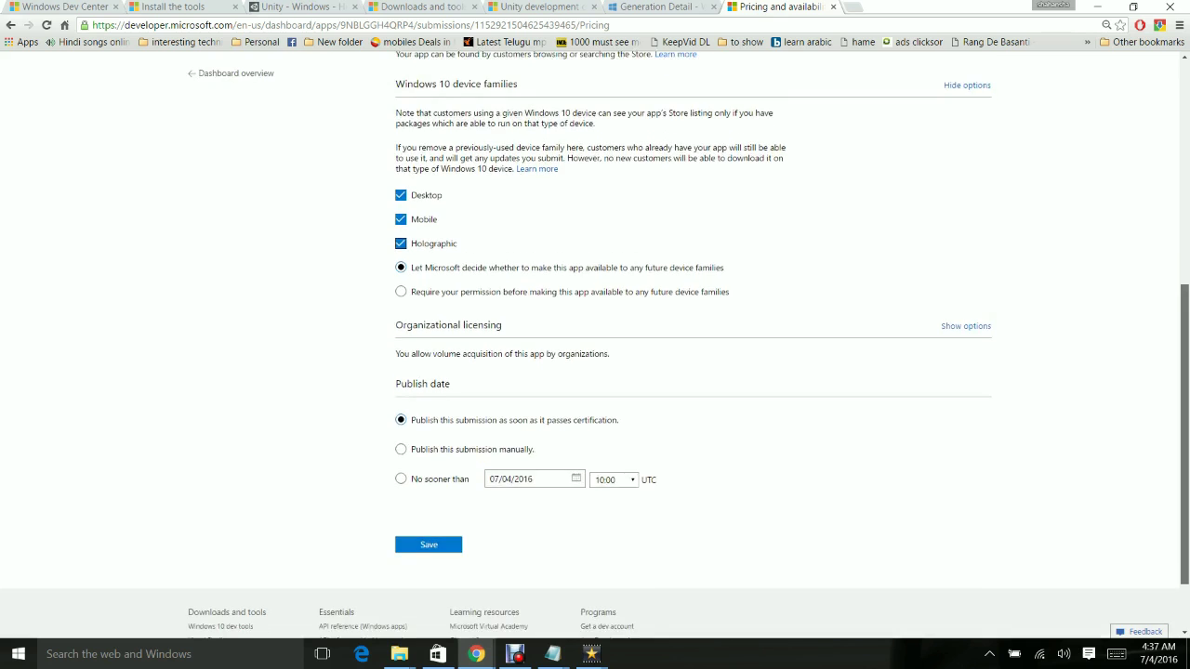
scroll(595, 342, down, 1)
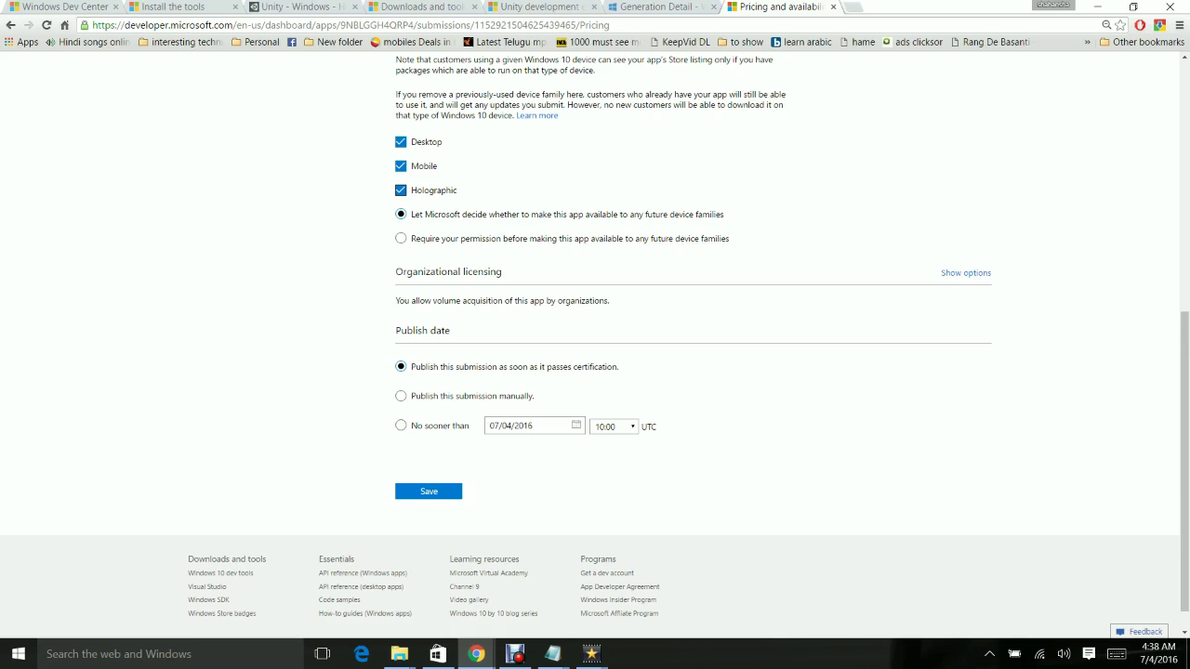
click(429, 491)
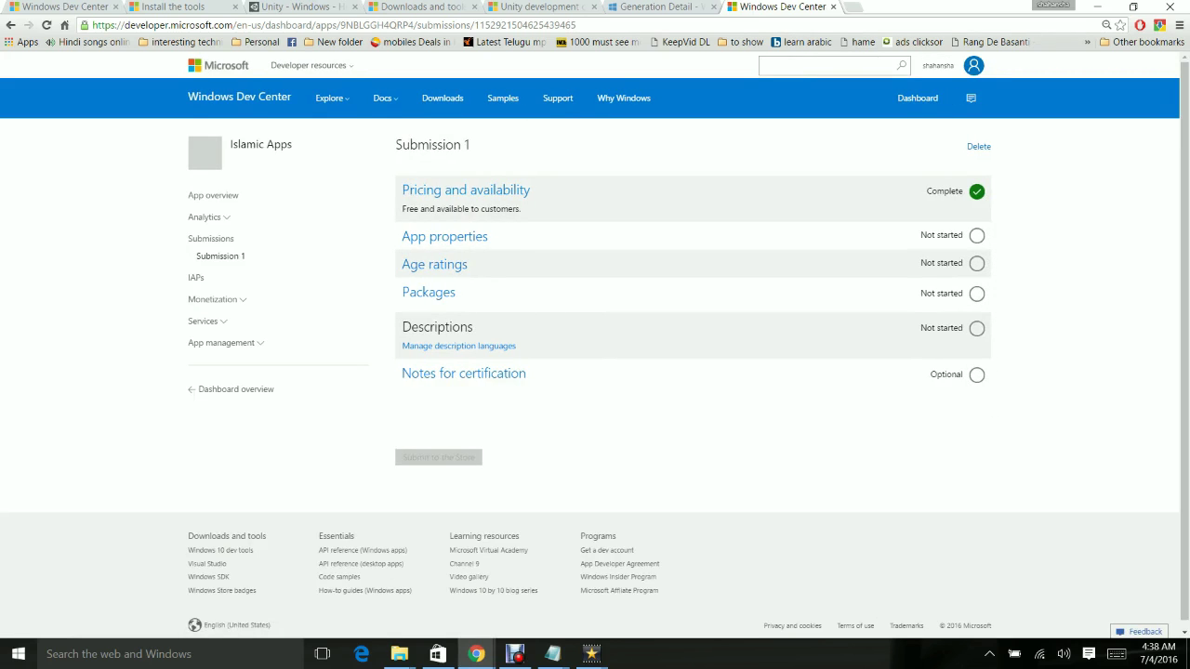
- Set the submission's app category to Education with the Books + reference subcategory and save the app properties
click(444, 236)
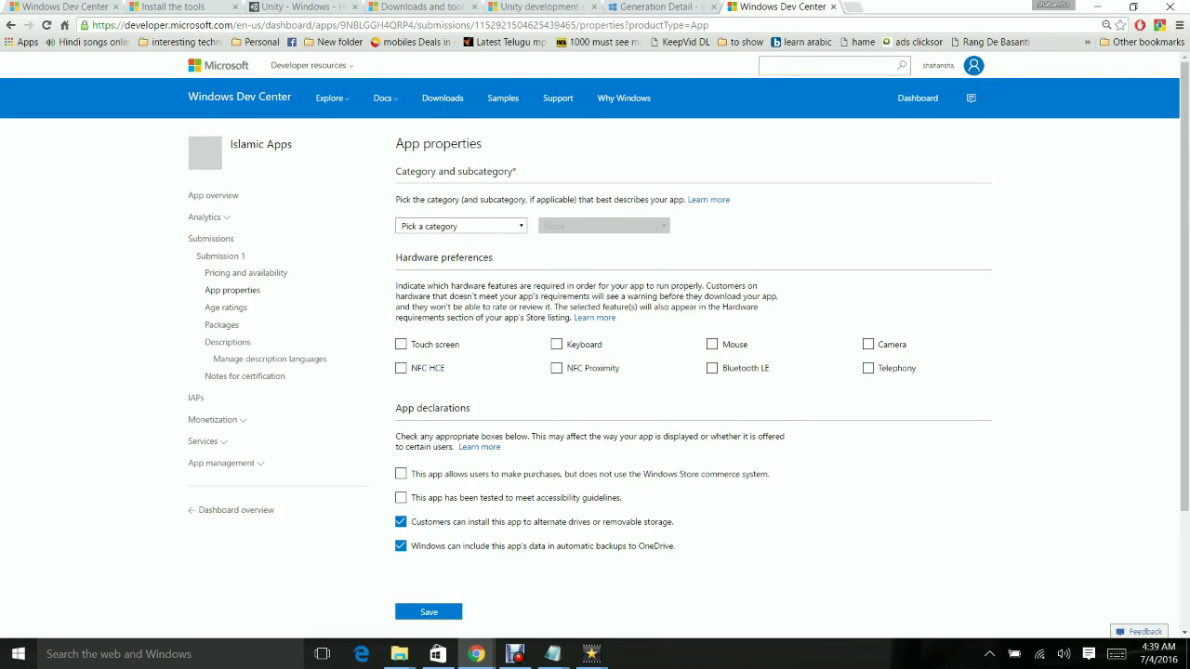
click(460, 226)
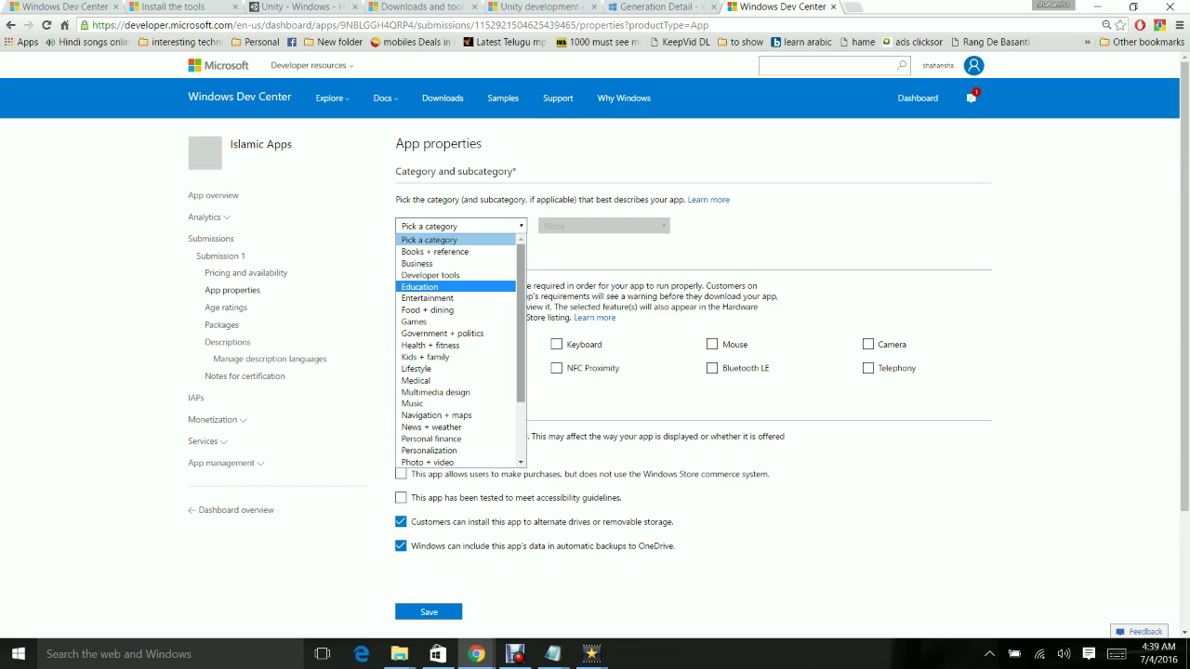
drag(521, 289, 521, 344)
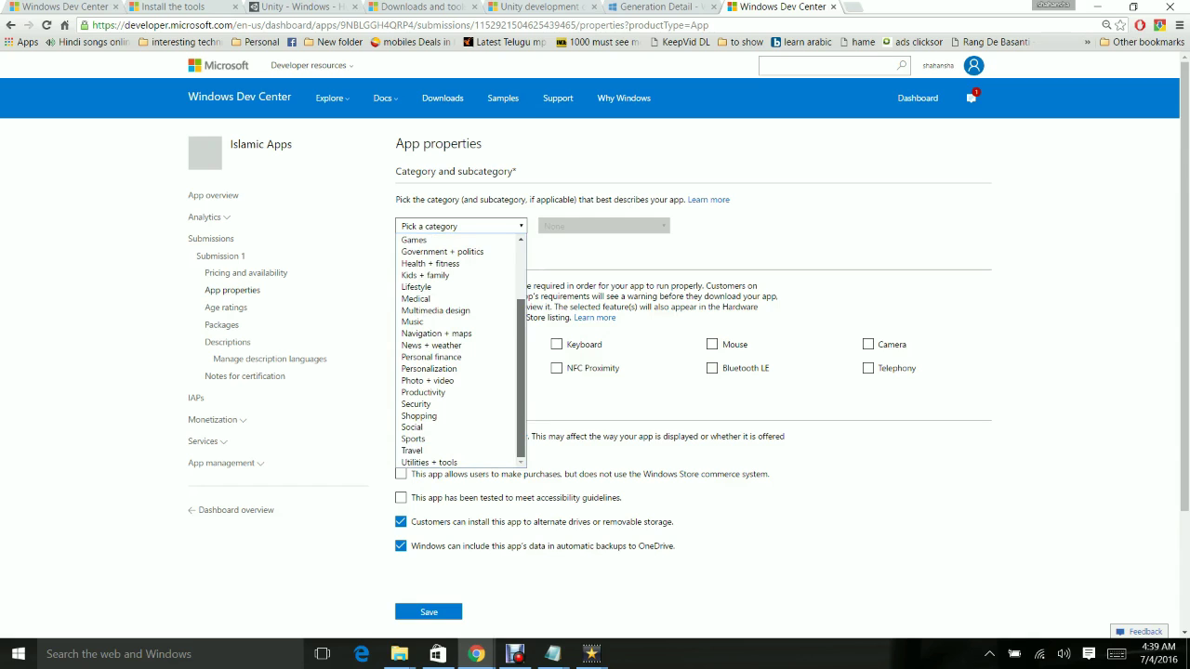
scroll(455, 287, up, 3)
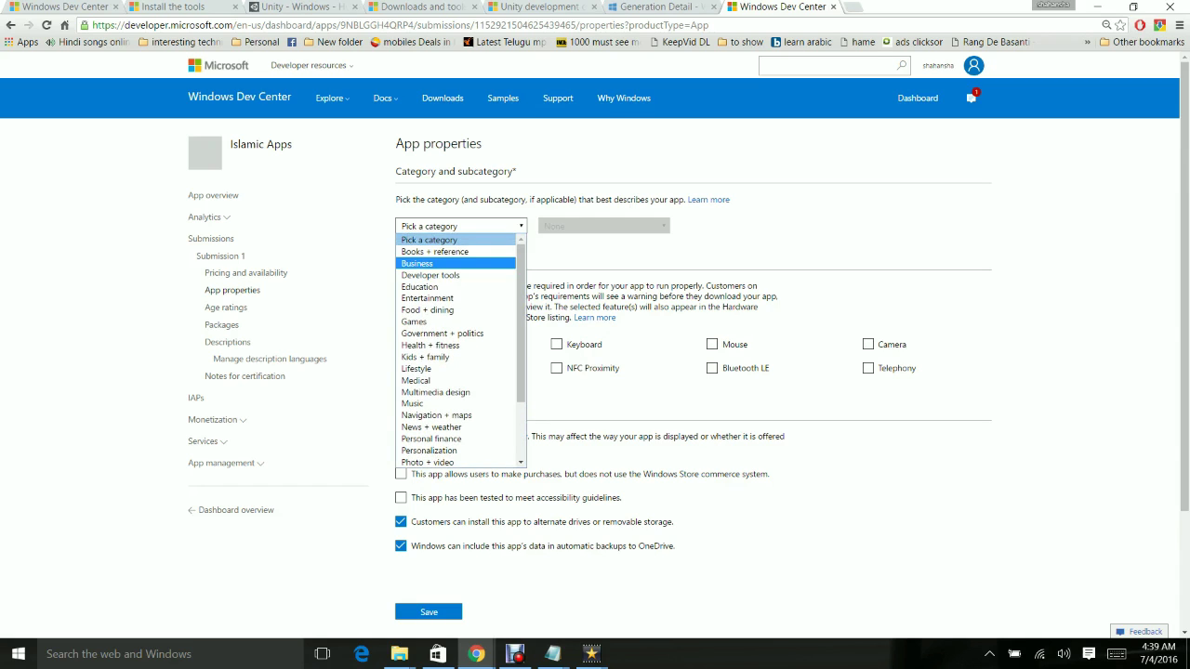
click(456, 287)
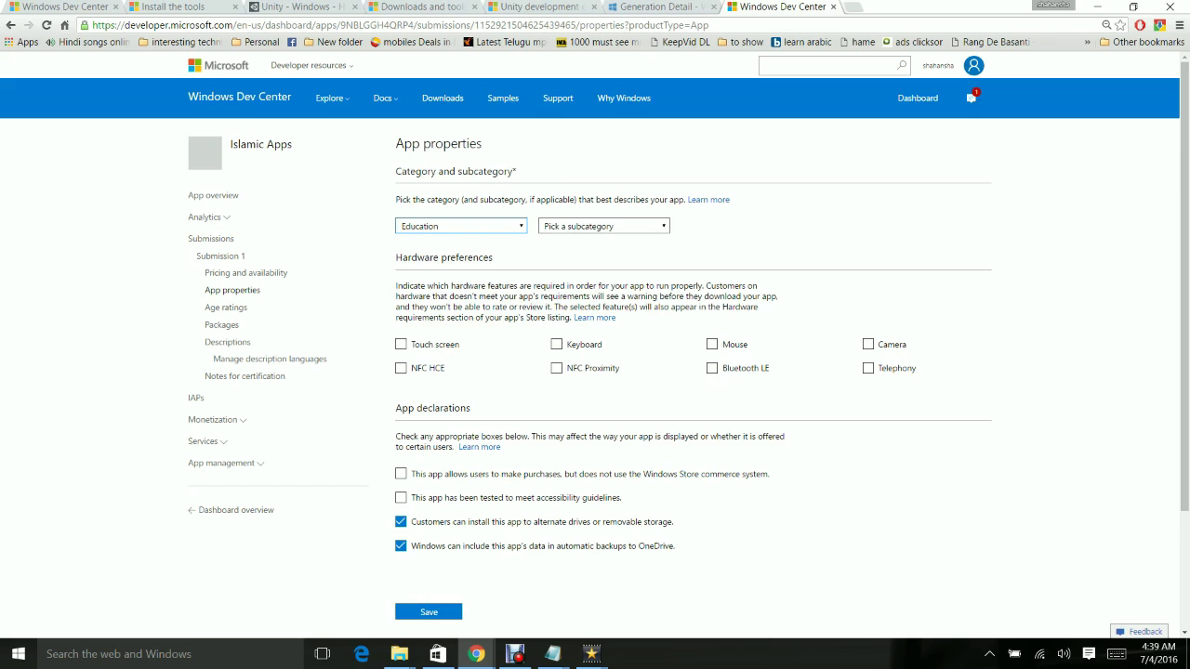
click(602, 226)
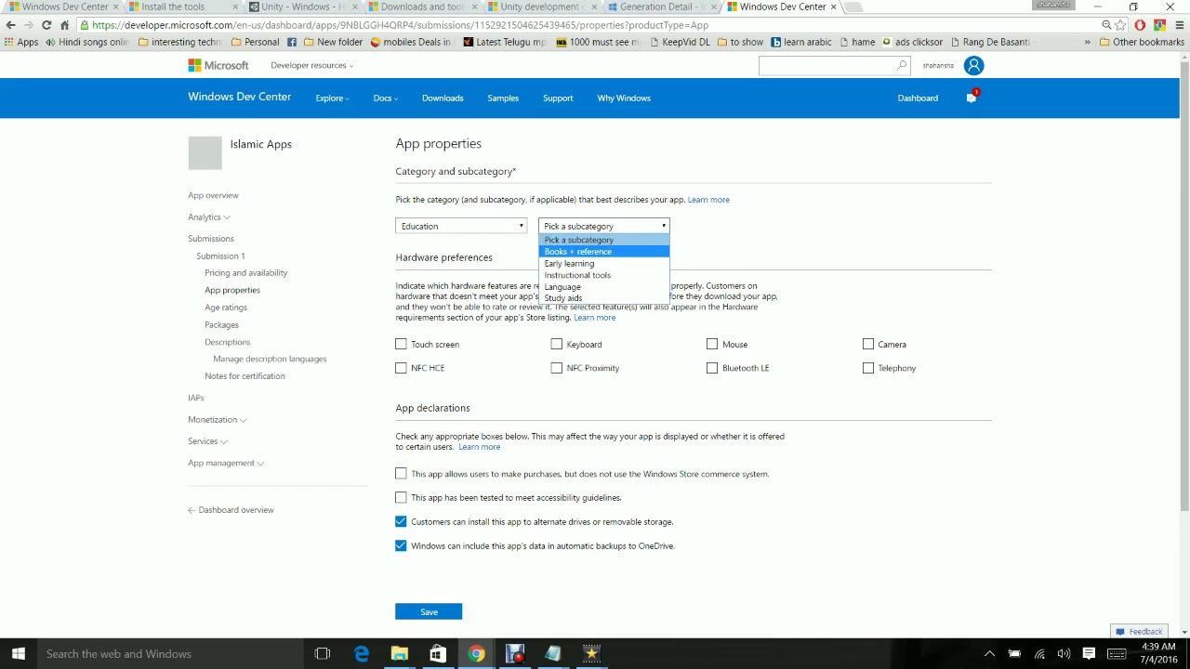
click(577, 251)
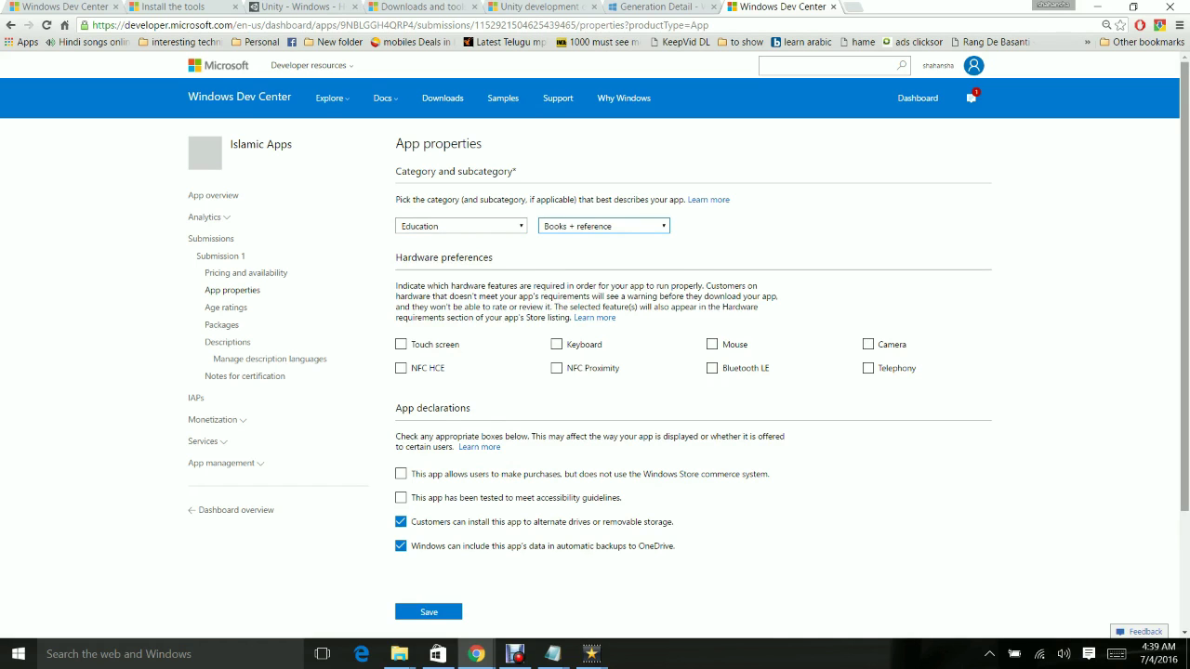
scroll(595, 344, down, 3)
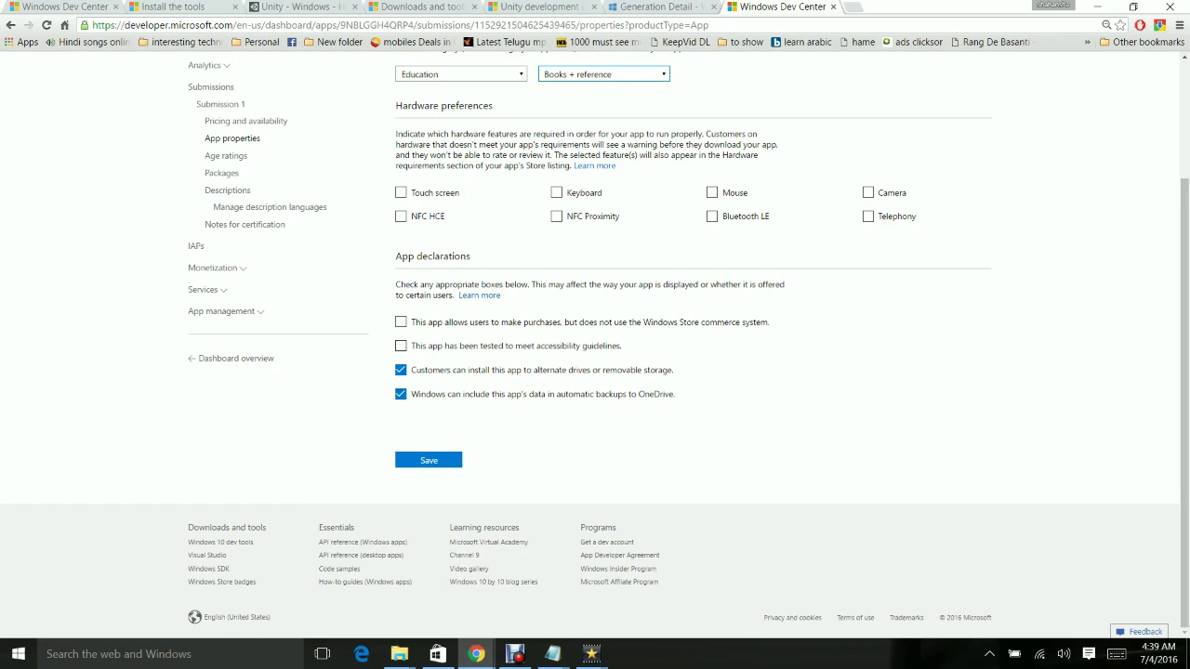
click(429, 459)
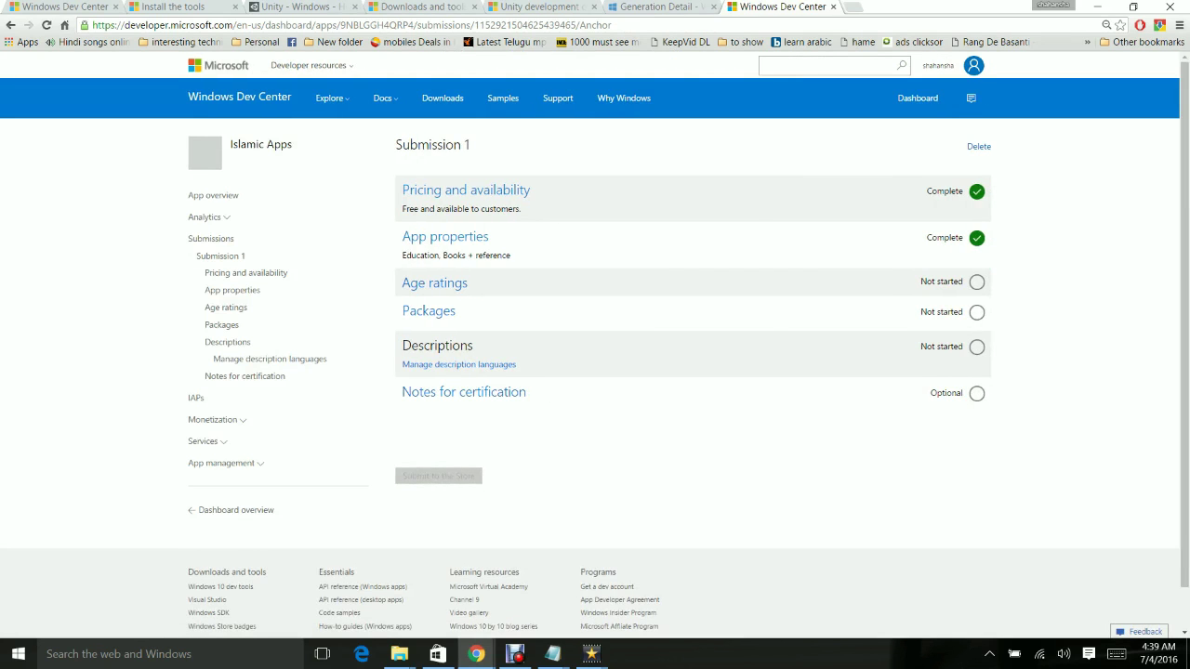
- Open the submission's age ratings and choose Reference, News, or Educational as the app type
click(434, 282)
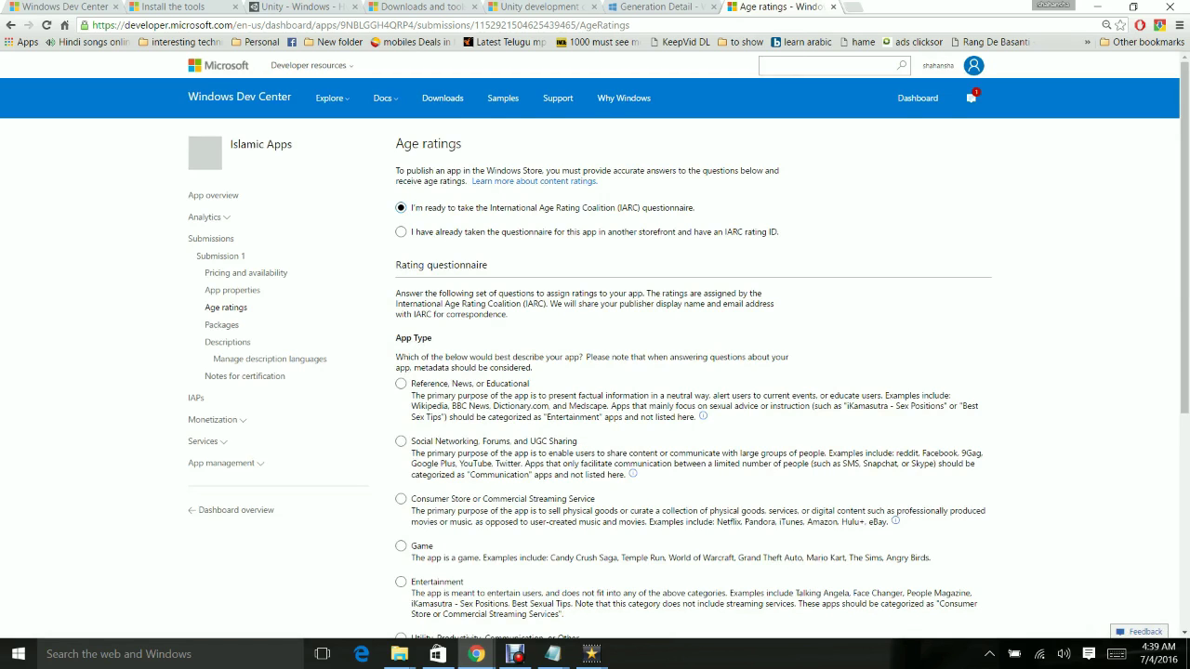
scroll(595, 345, down, 1)
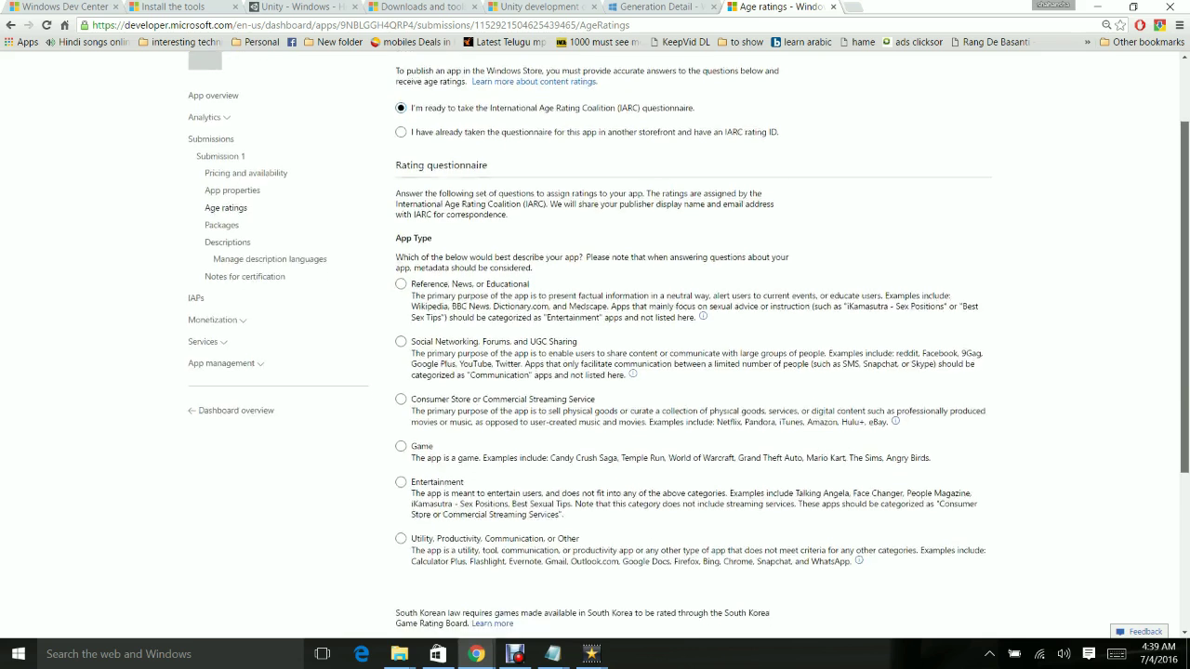
scroll(595, 345, down, 1)
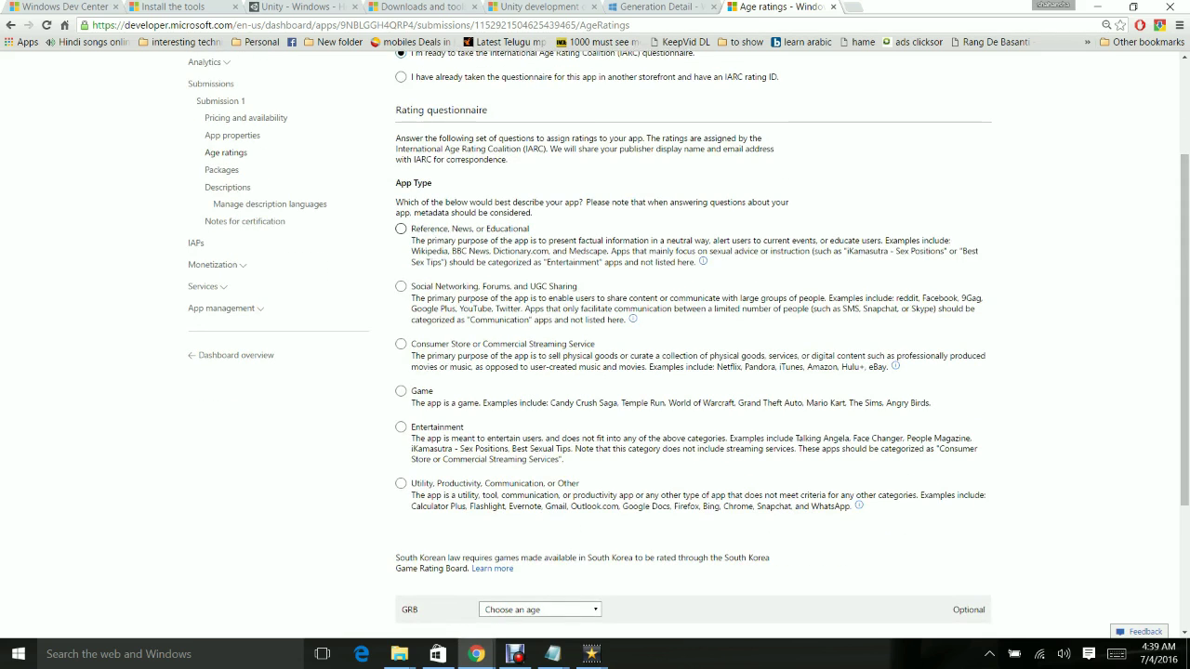
click(400, 229)
- Answer No to the violence, sexuality, controlled substance and language questions in the rating questionnaire
scroll(401, 229, down, 1)
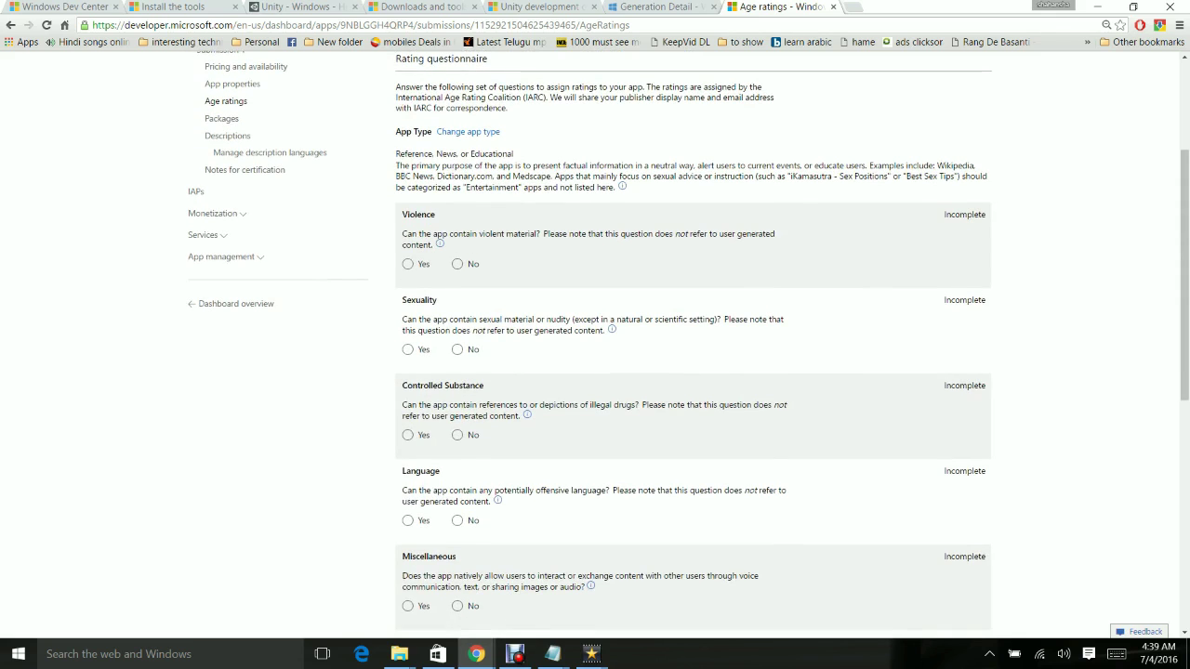
click(456, 264)
click(457, 349)
click(457, 435)
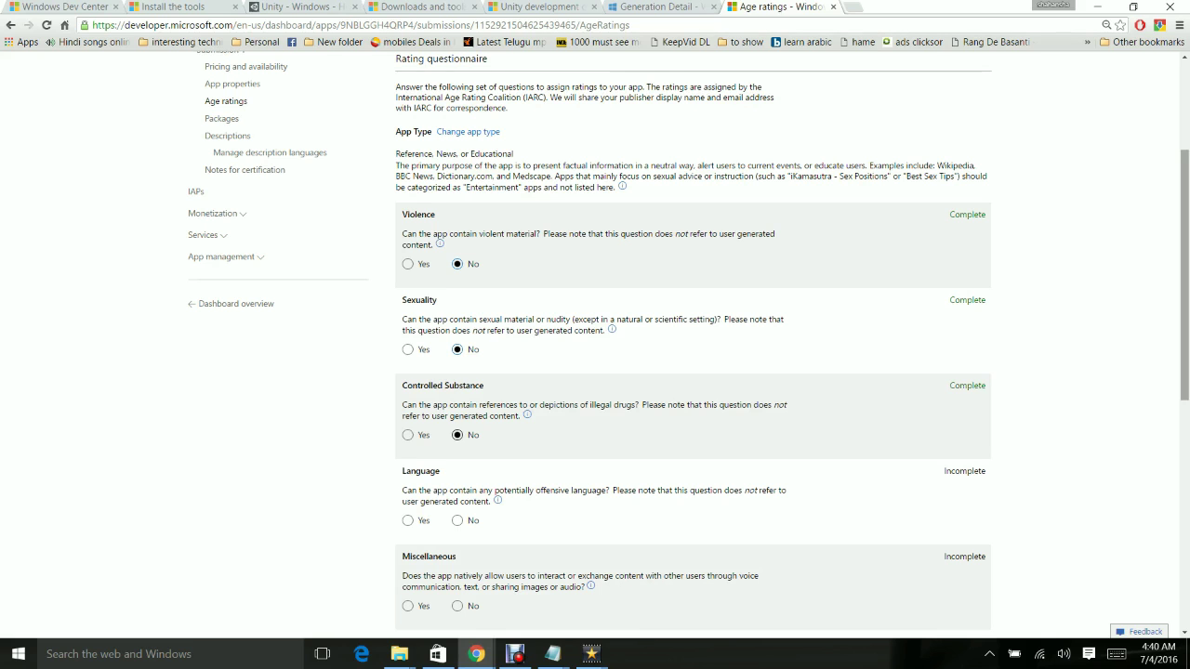
scroll(692, 345, down, 2)
scroll(693, 345, down, 1)
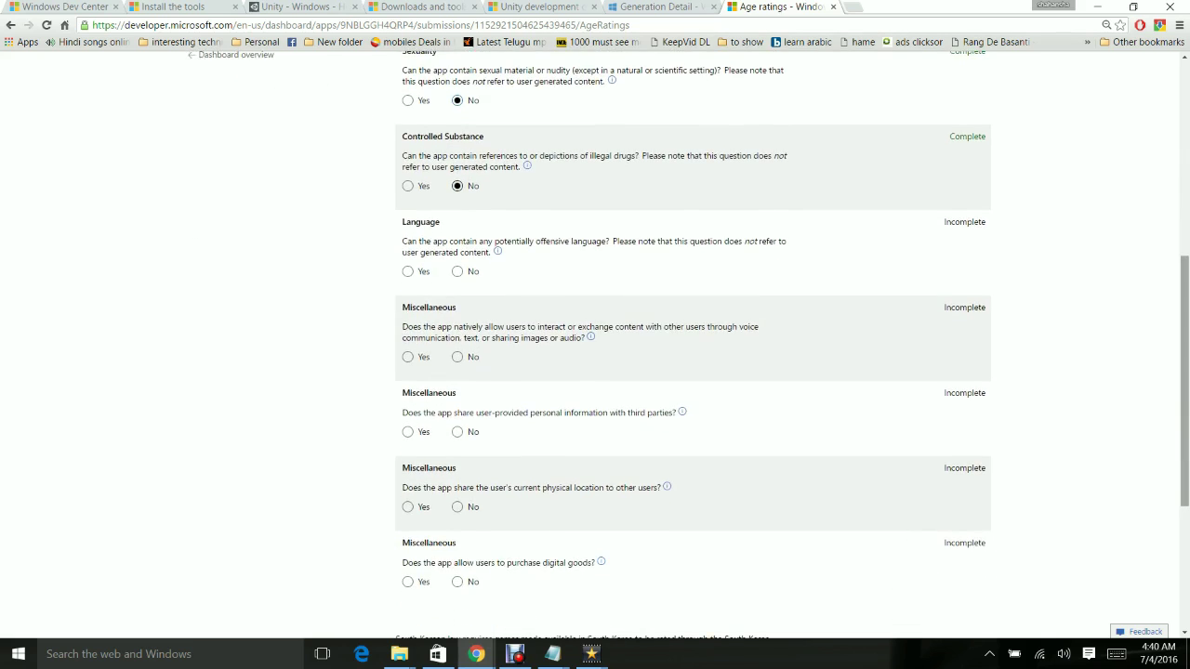
click(457, 271)
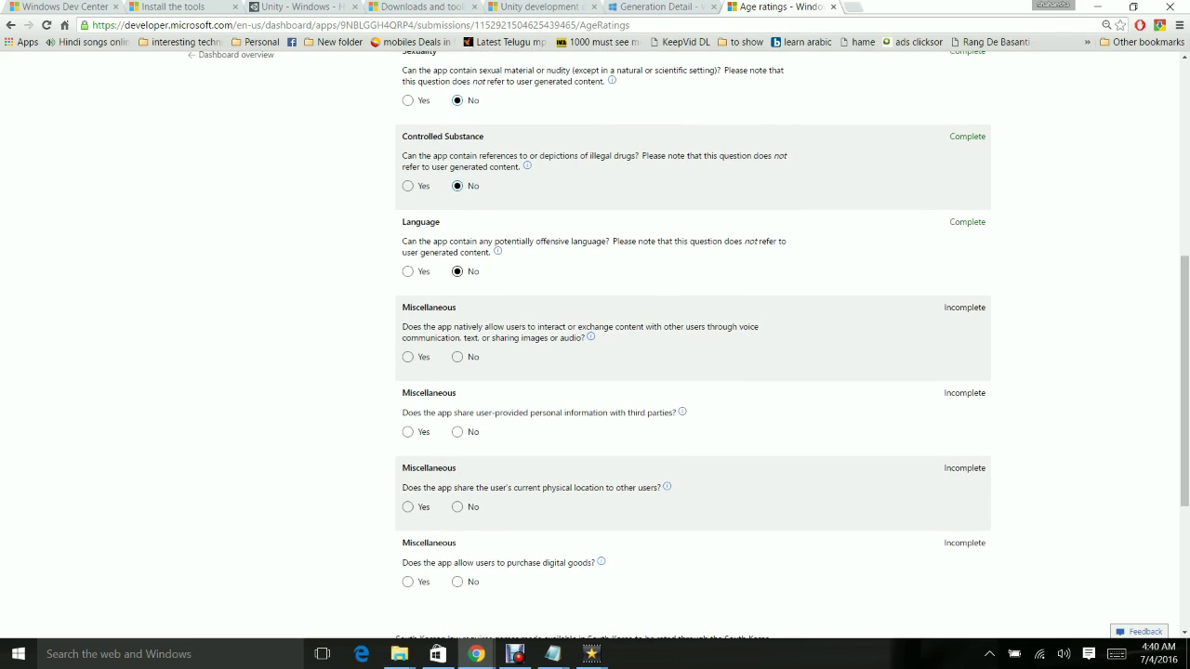
- Answer No to the four miscellaneous questions on user interaction, personal information, location sharing and digital goods
click(457, 357)
click(457, 432)
click(457, 507)
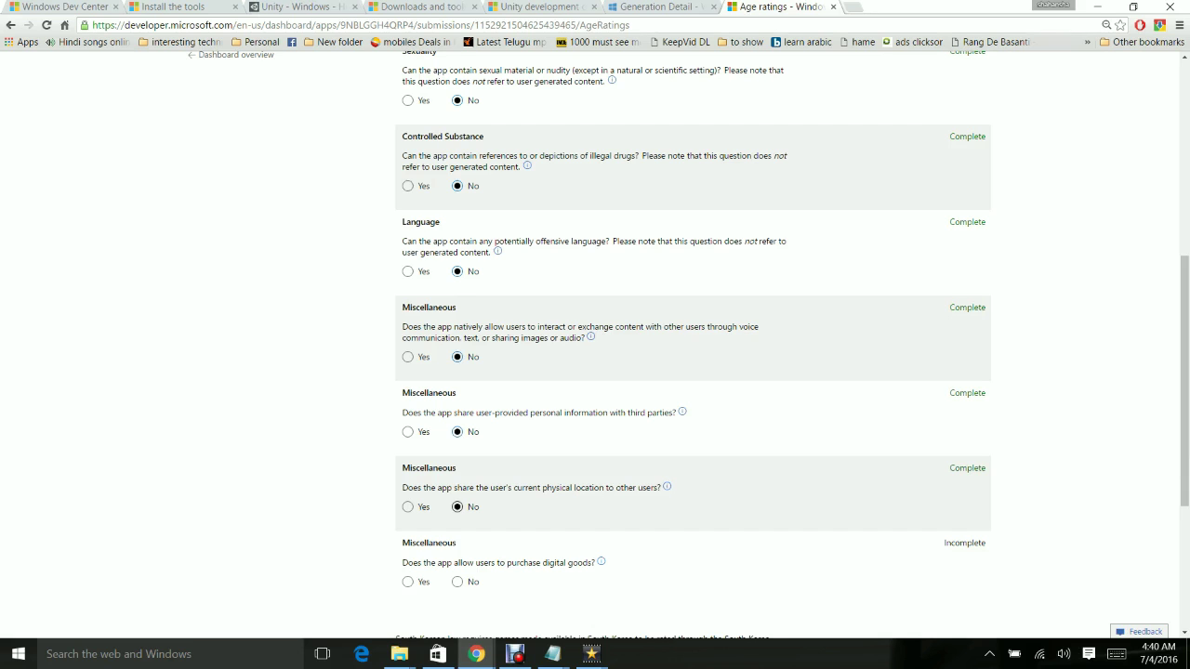
click(457, 583)
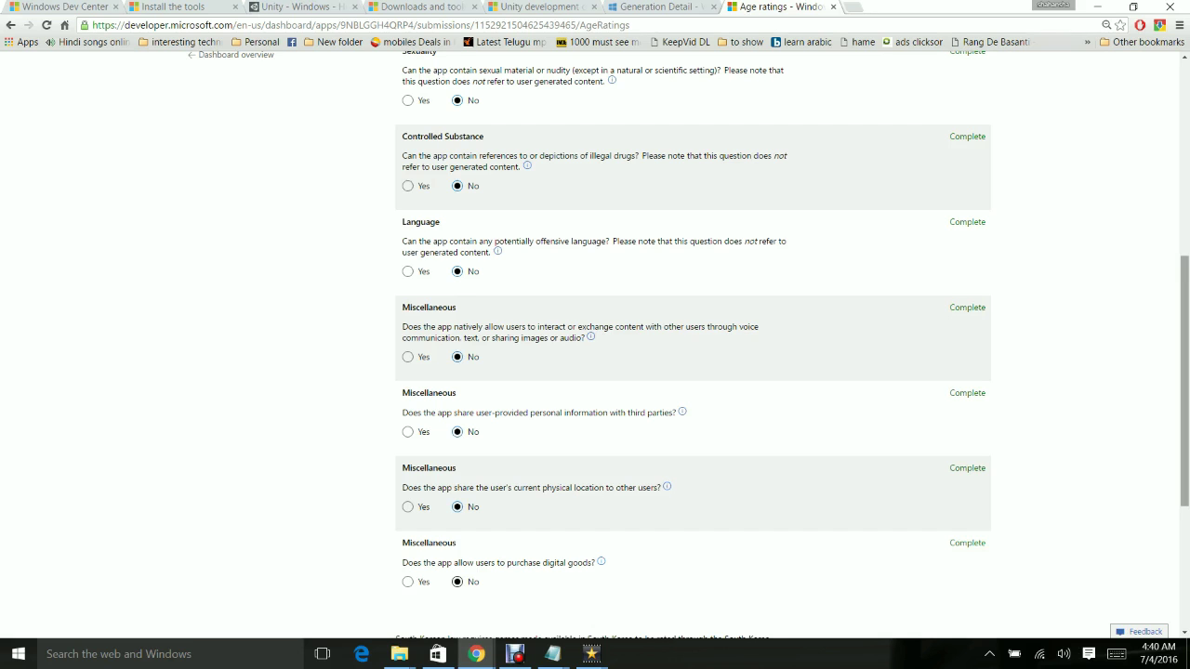
- Set the GRB rating to All ages, generate the age ratings and return to the submission overview
scroll(693, 372, down, 3)
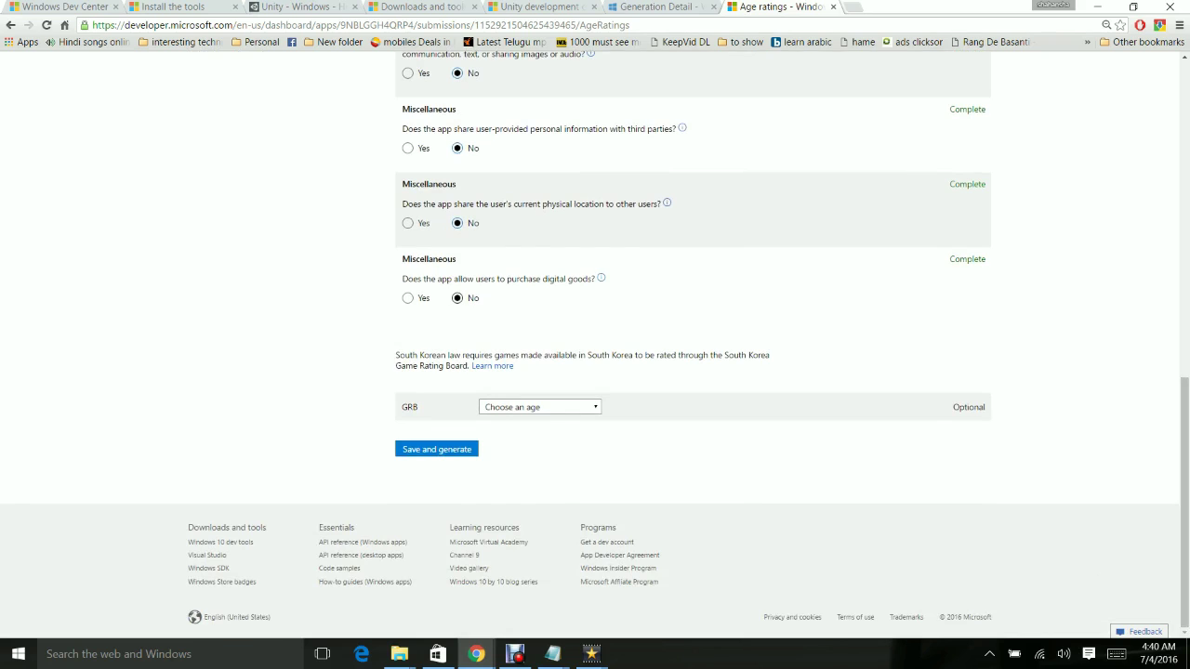
click(539, 406)
key(Return)
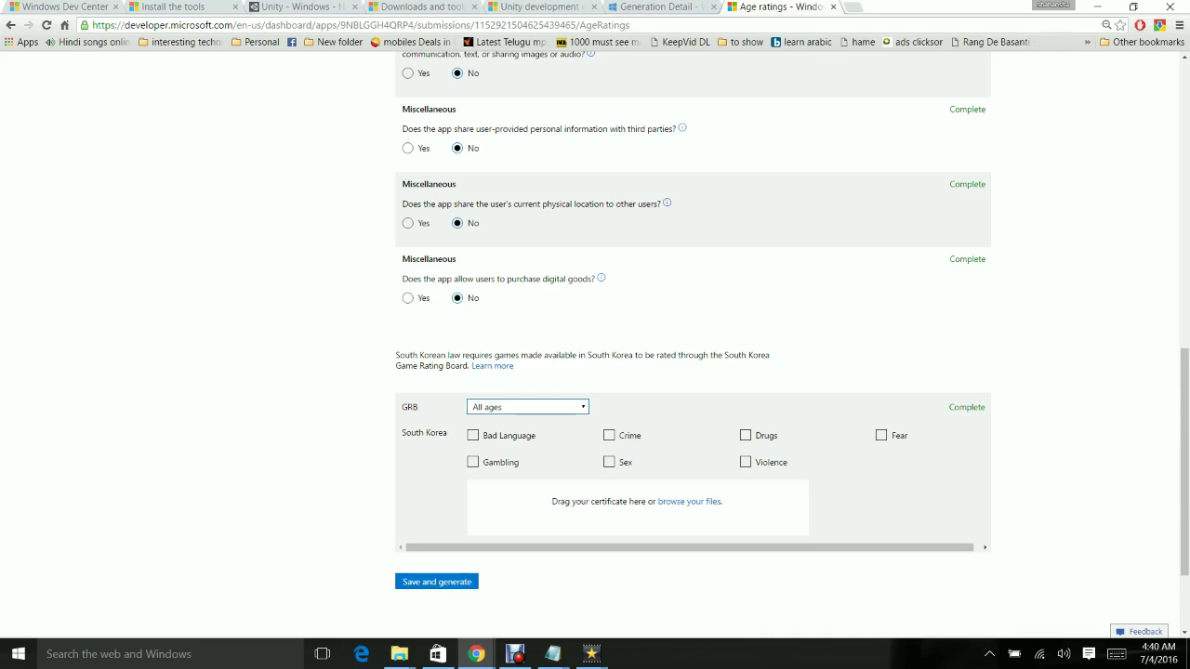
click(470, 582)
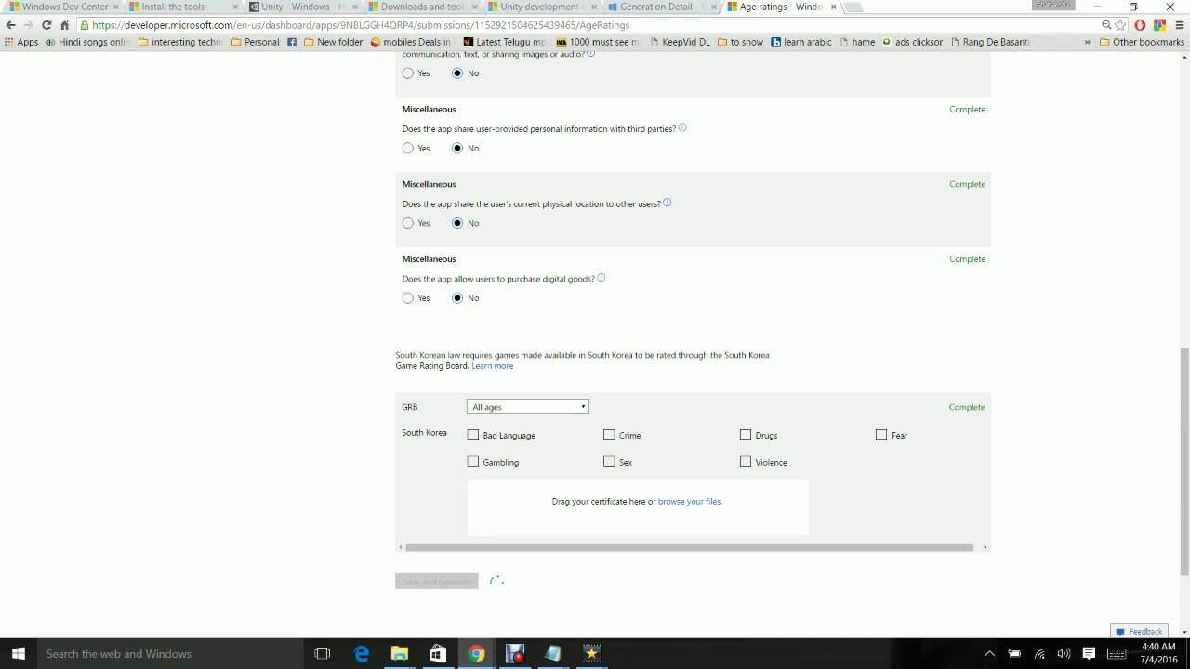
scroll(595, 345, up, 2)
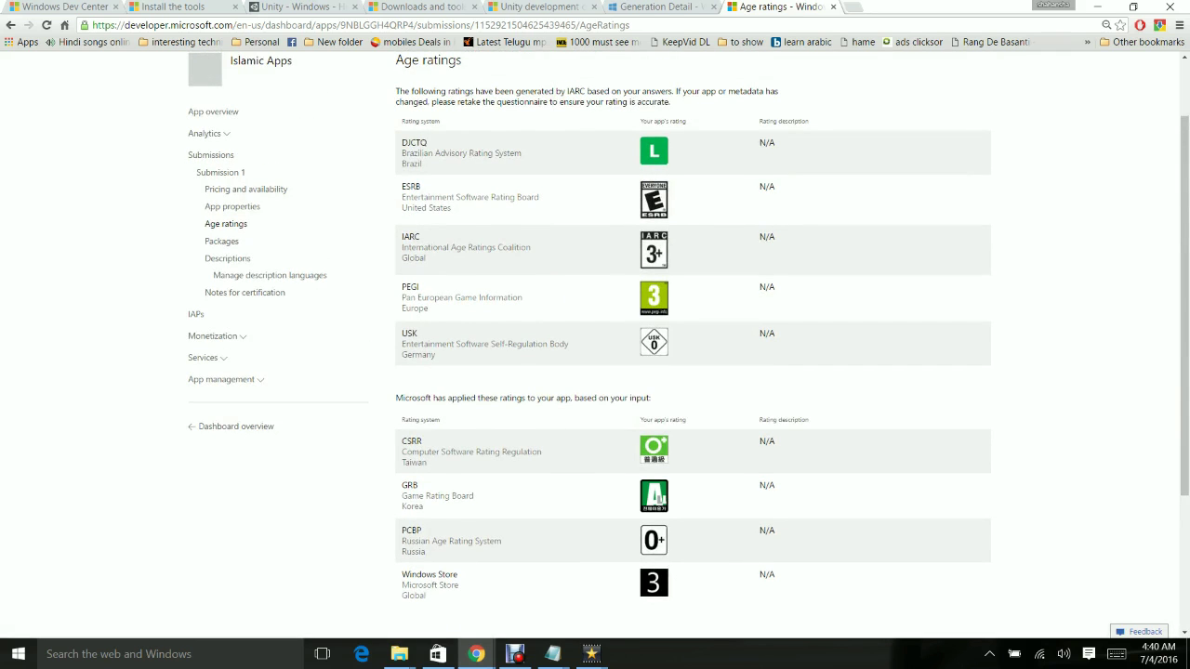
scroll(595, 335, down, 2)
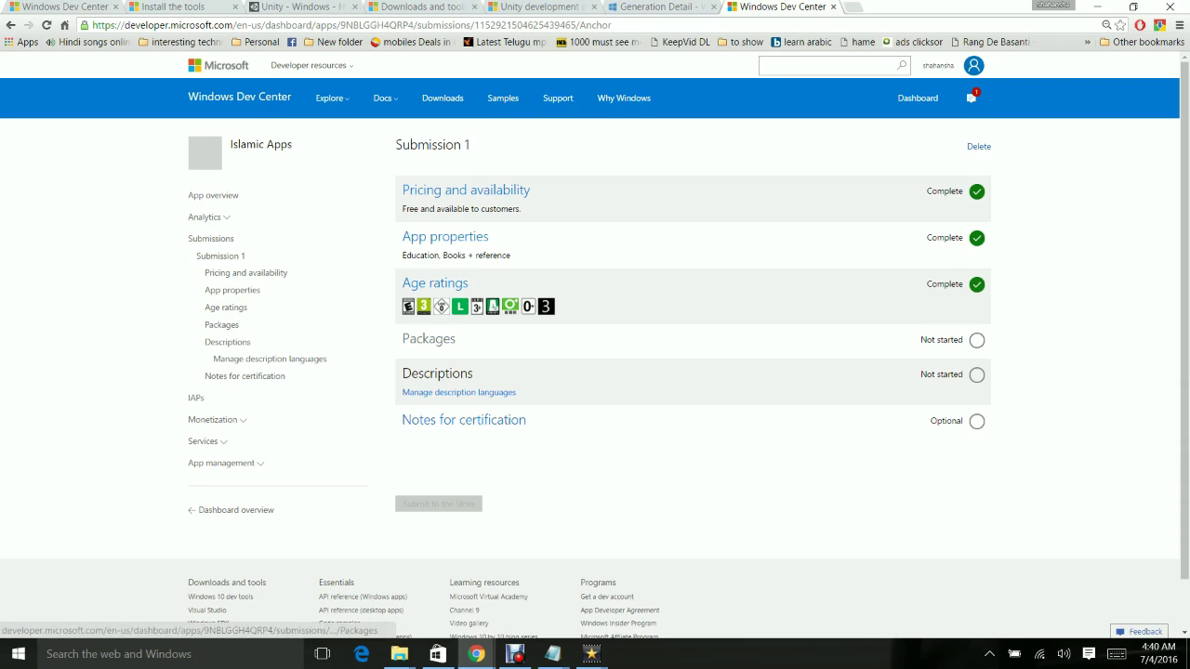
- Copy the path of IslamicApps_1.0.0.0_AnyCPU.appxupload from the Downloads folder in File Explorer and return to the browser
click(428, 338)
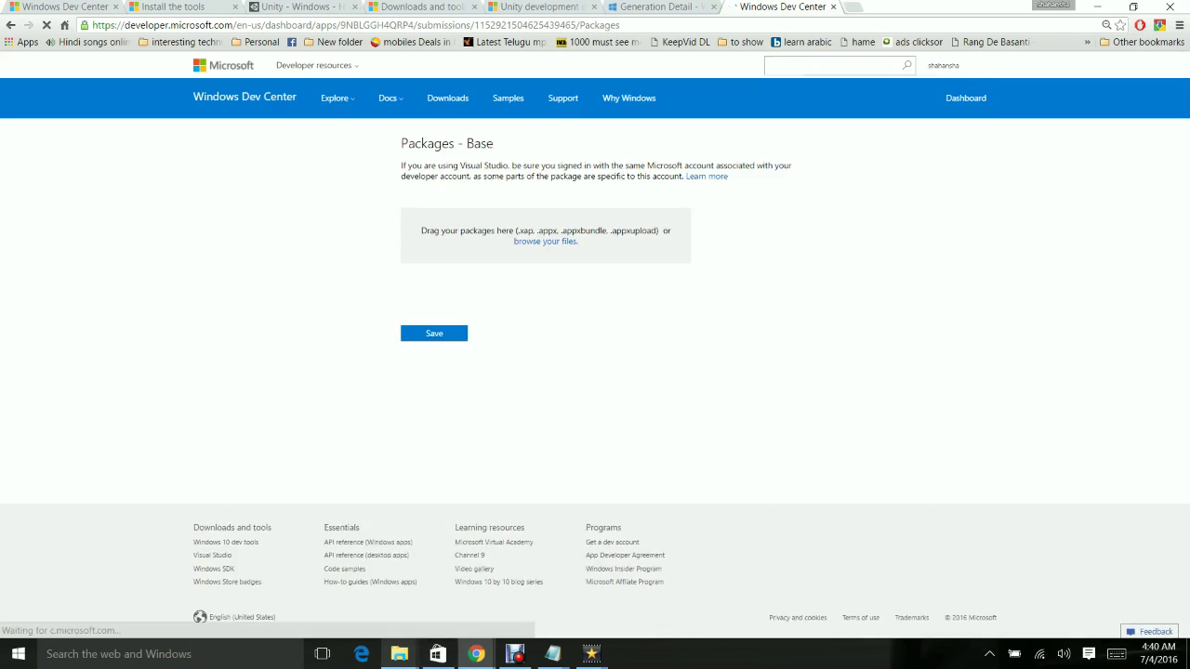
mouse_move(399, 654)
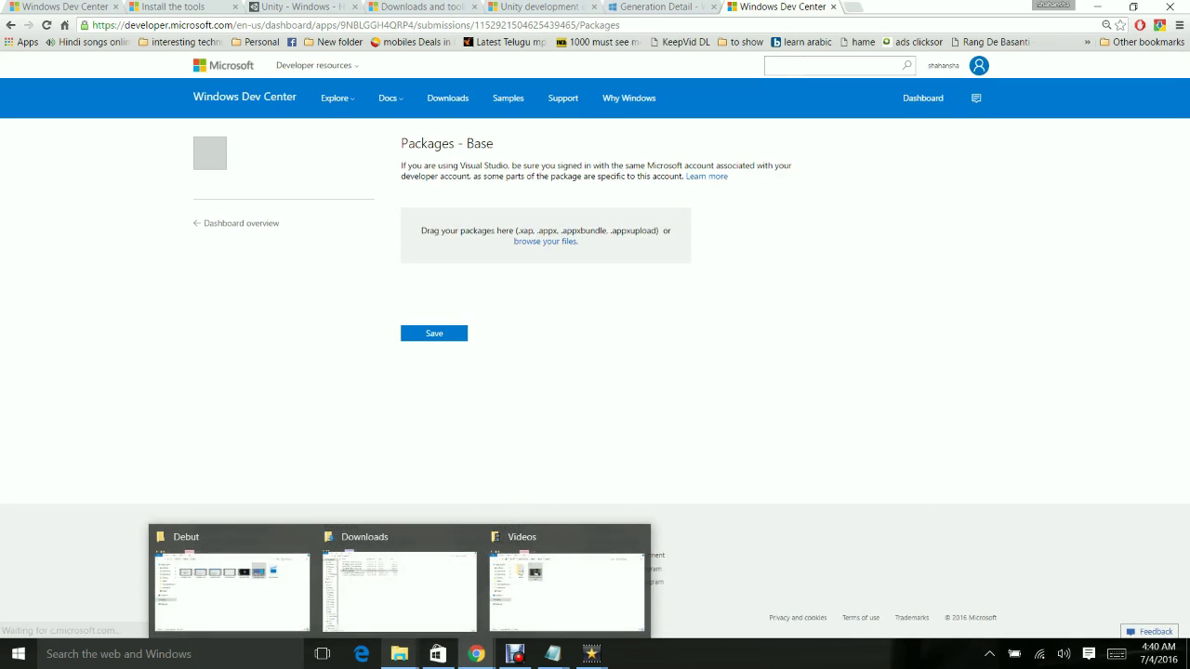
click(399, 586)
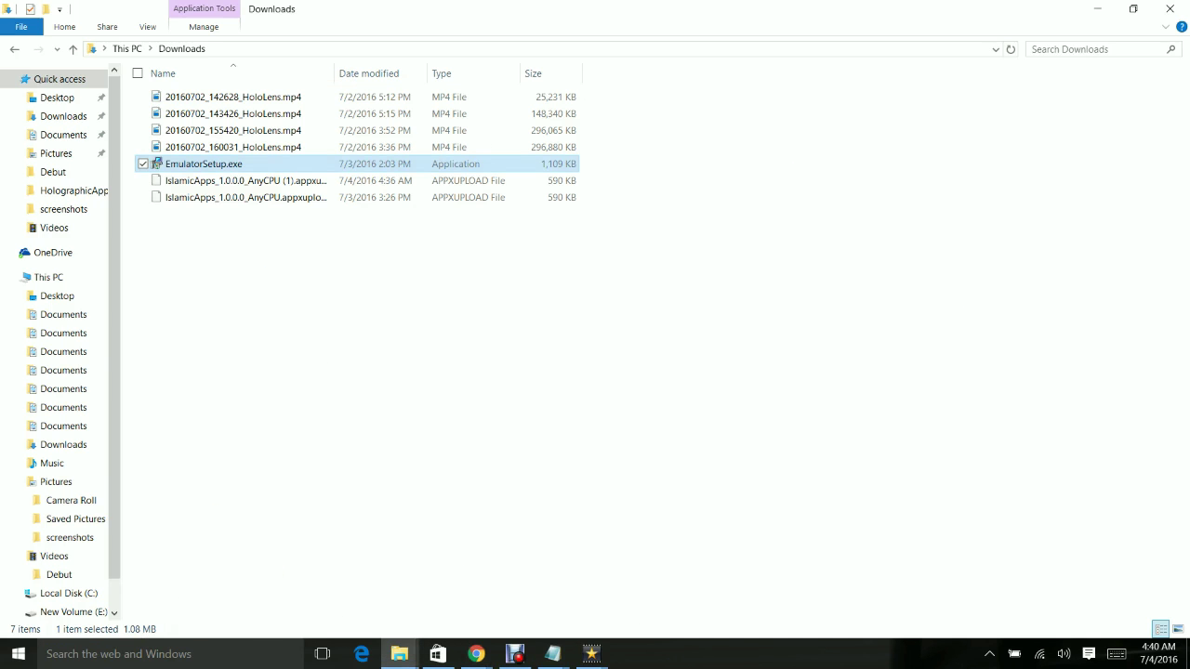
click(245, 197)
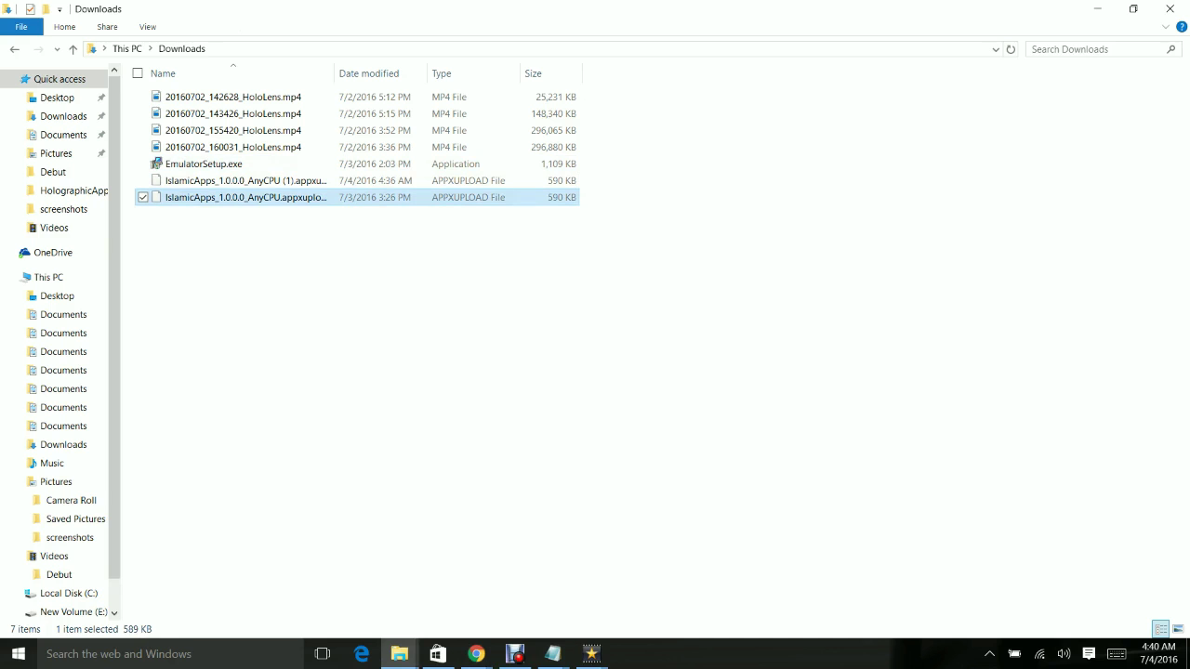
key(alt+Tab)
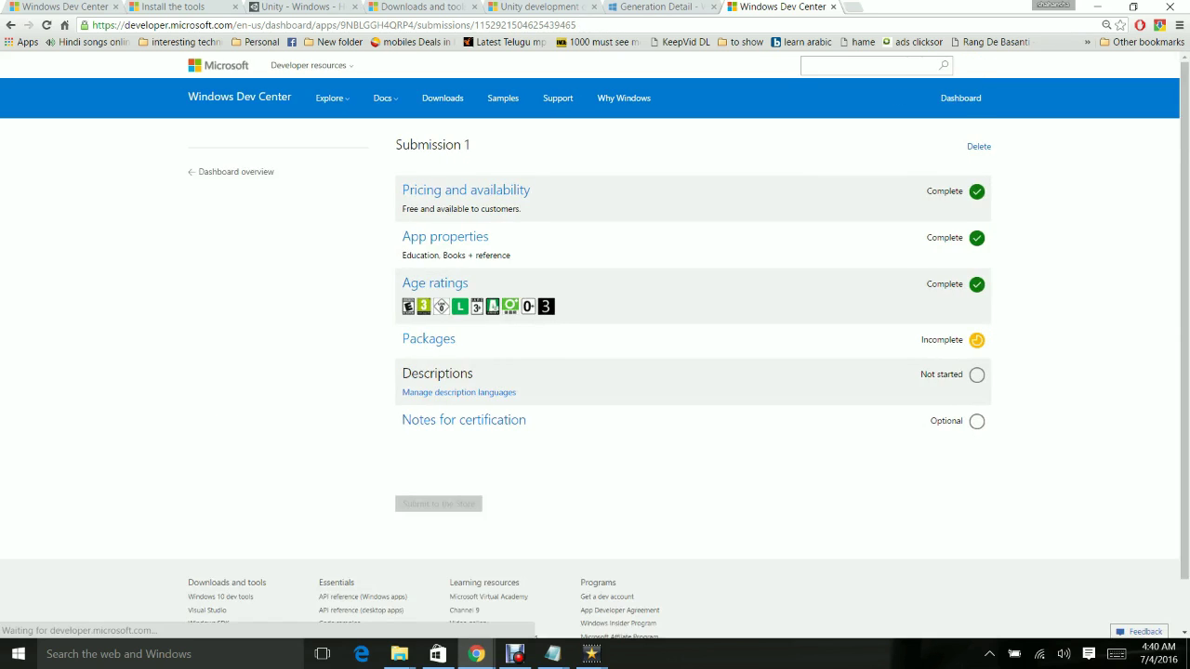
- Upload IslamicApps_1.0.0.0_AnyCPU.appxupload from the Downloads folder in the submission's Packages section
click(429, 338)
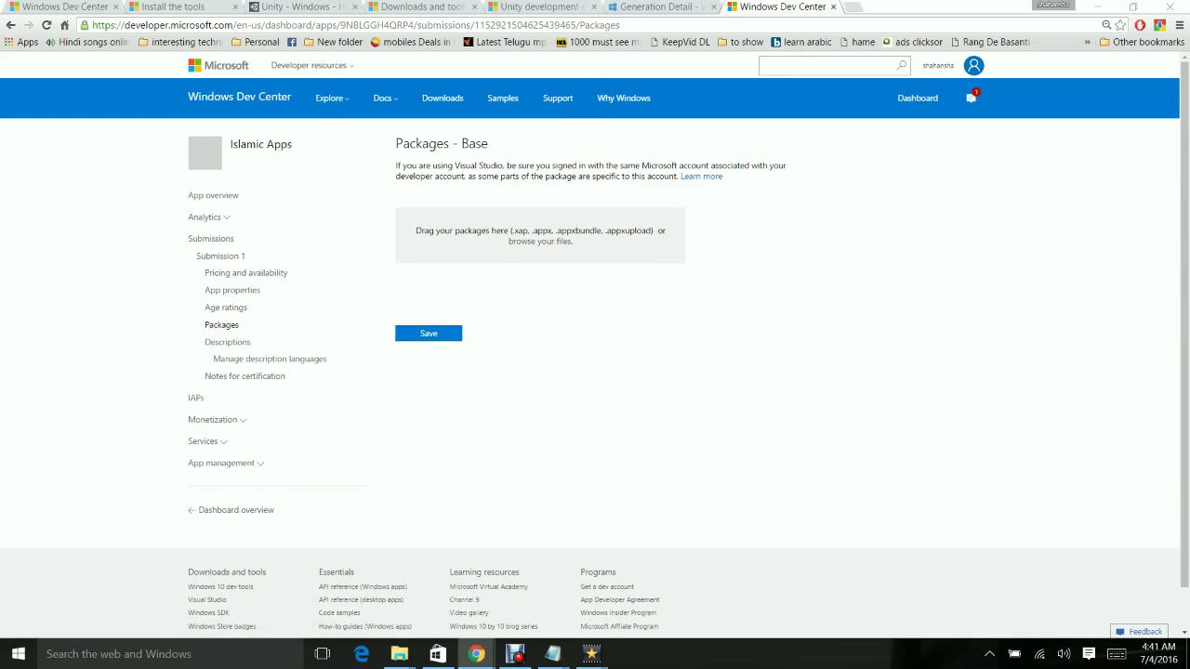
click(540, 241)
text("C:\Users\sksha\Downloads\IslamicApps_1.0.0.0_AnyCPU.appxupload")
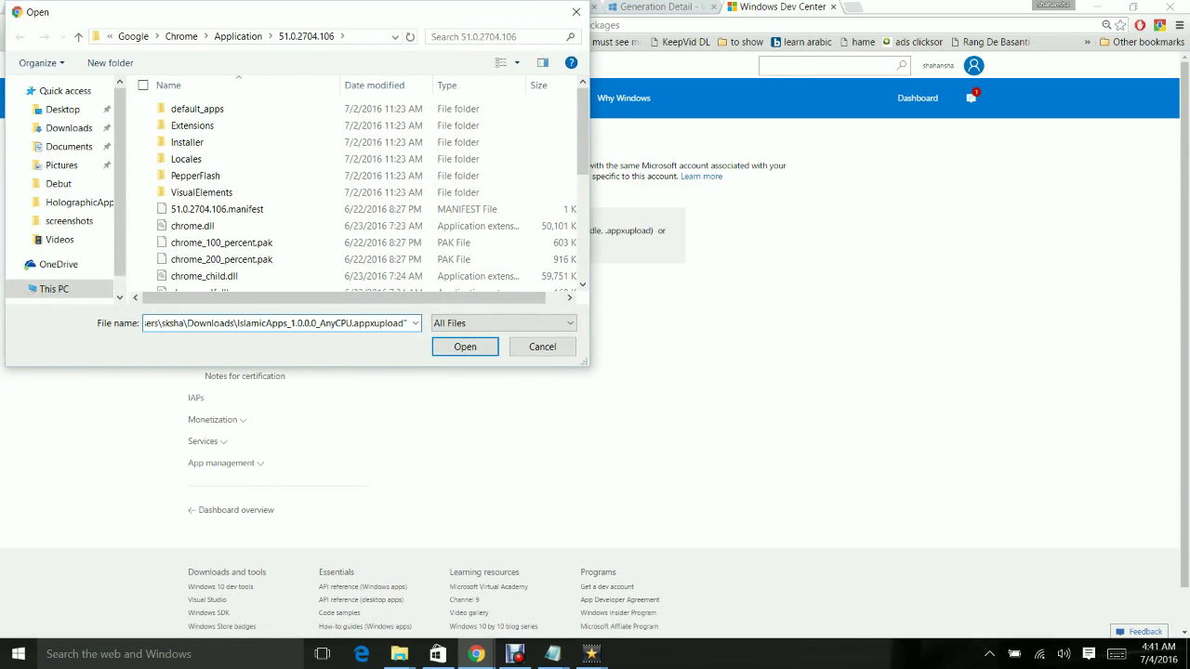
key(Return)
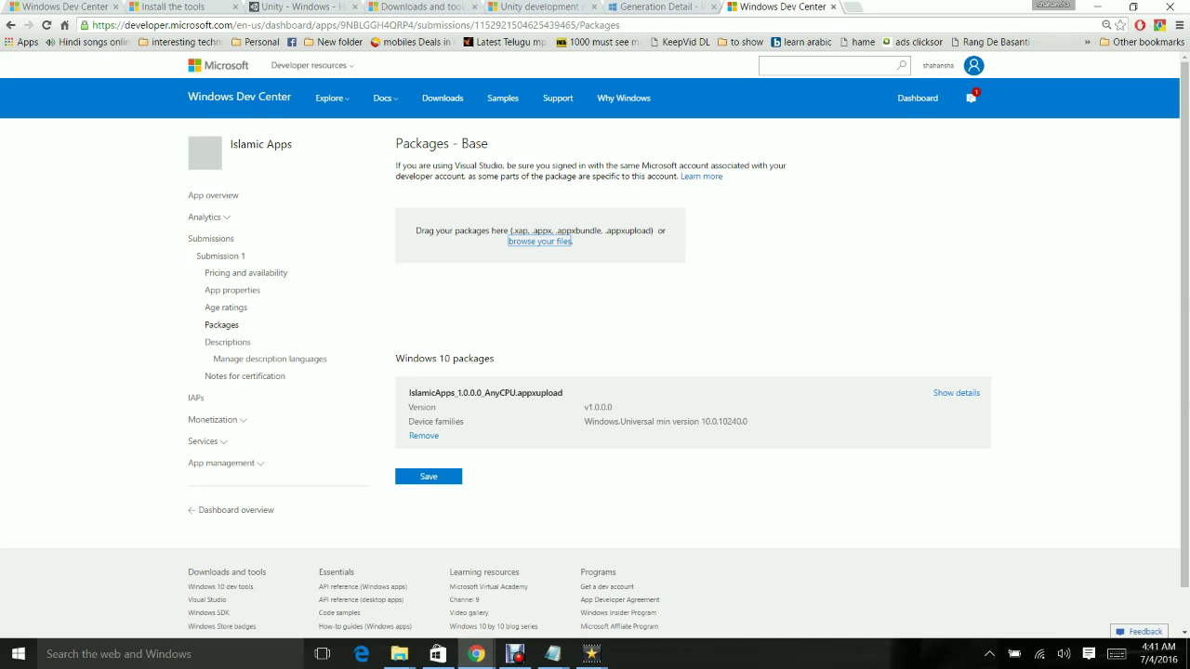
- Review the uploaded package's details and save the Packages section
click(955, 393)
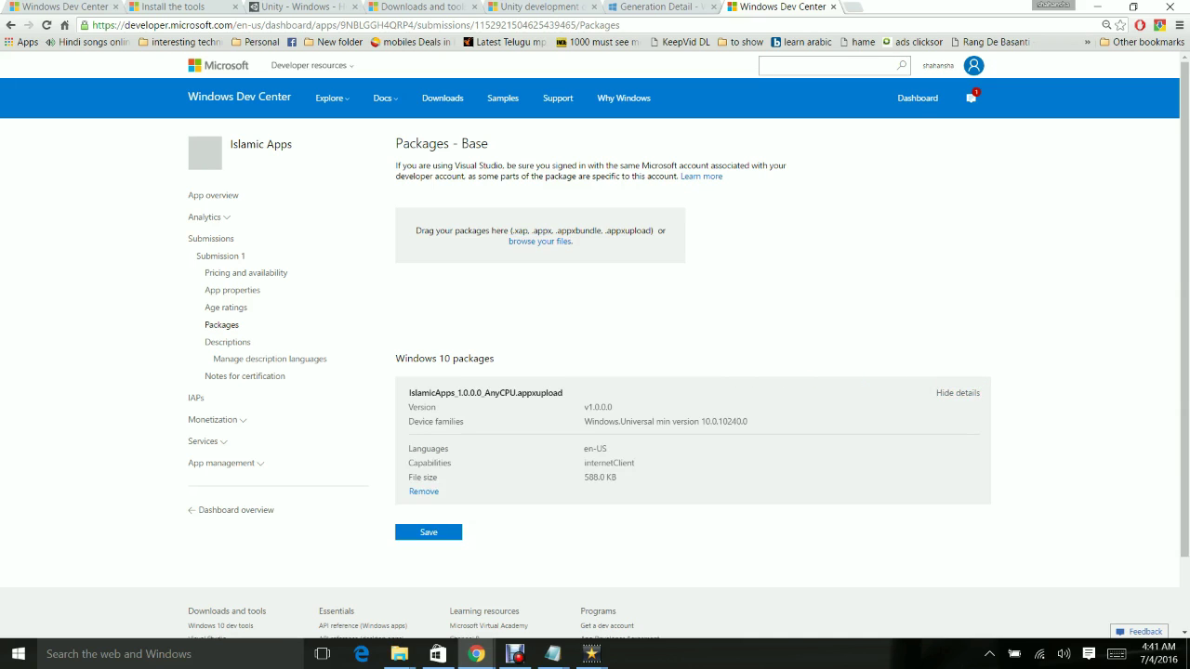
click(956, 393)
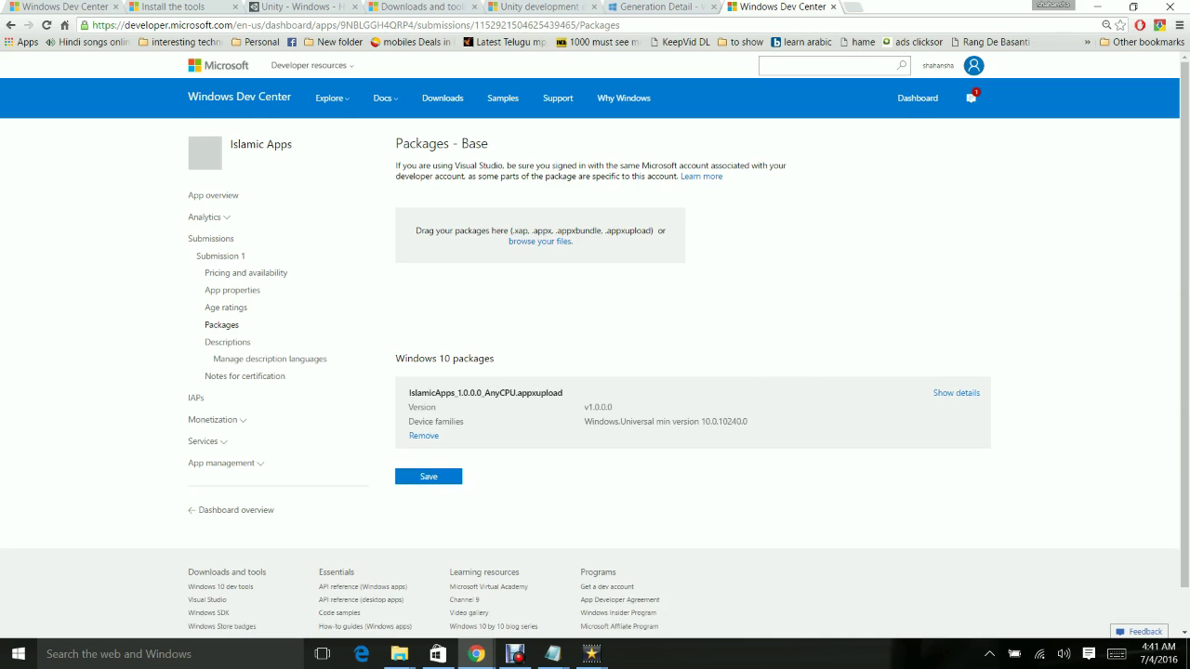
key(Return)
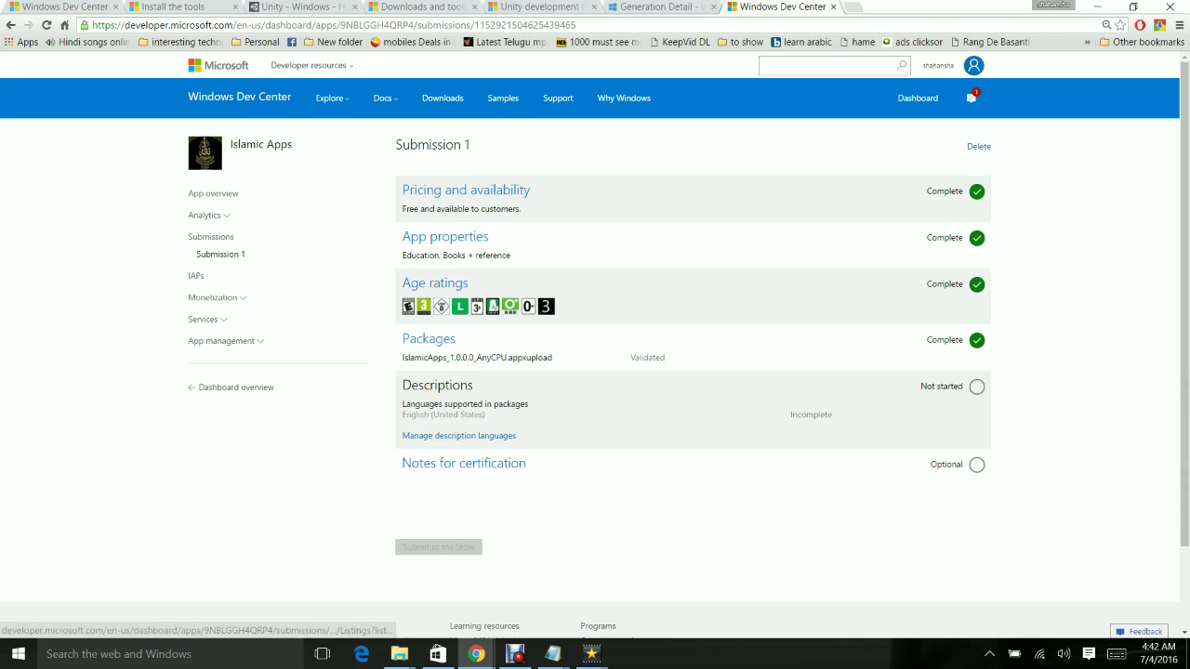
- Open the English (United States) description and describe the app as "This app is a collection of Islamic applications like Quran, Hadith, Life pf Prophet Muhammad."
click(444, 415)
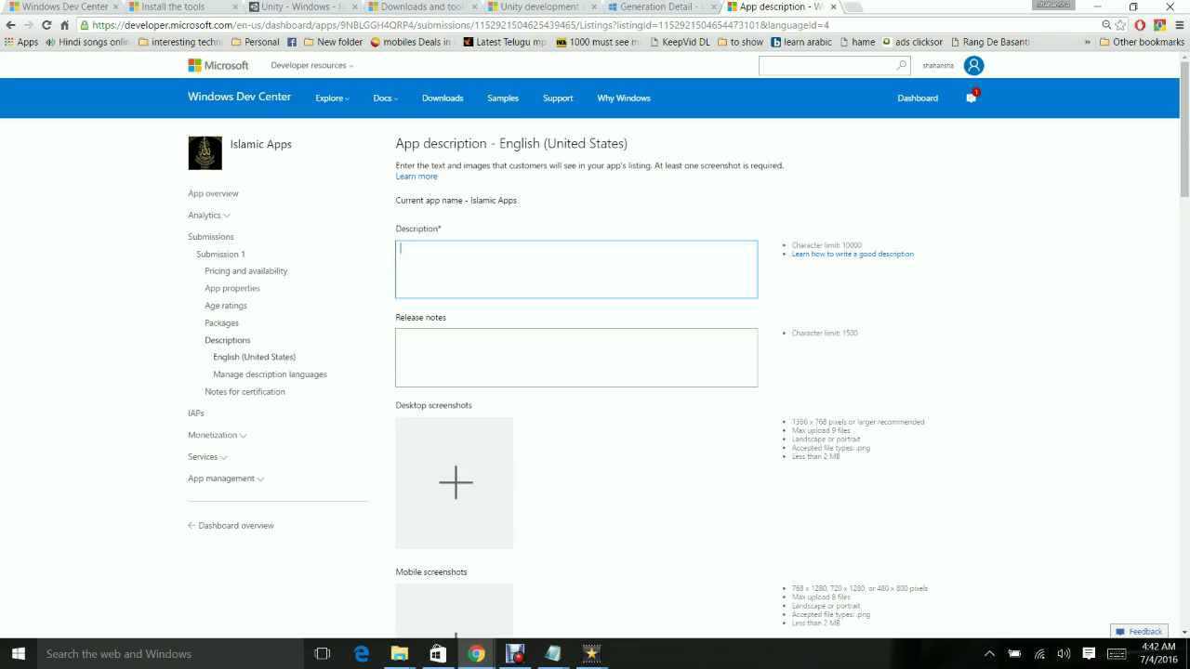
text(This app is a collection of Islamic application)
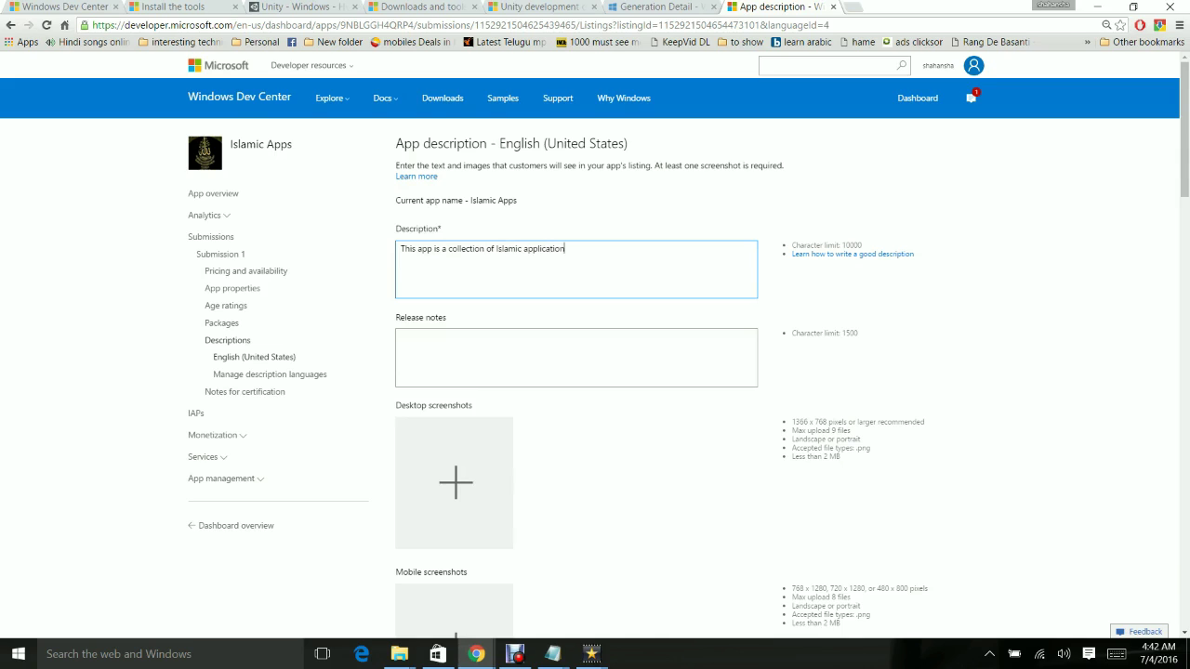
text(s like Quran, Hadith, Life pf Prophet Muhammad.)
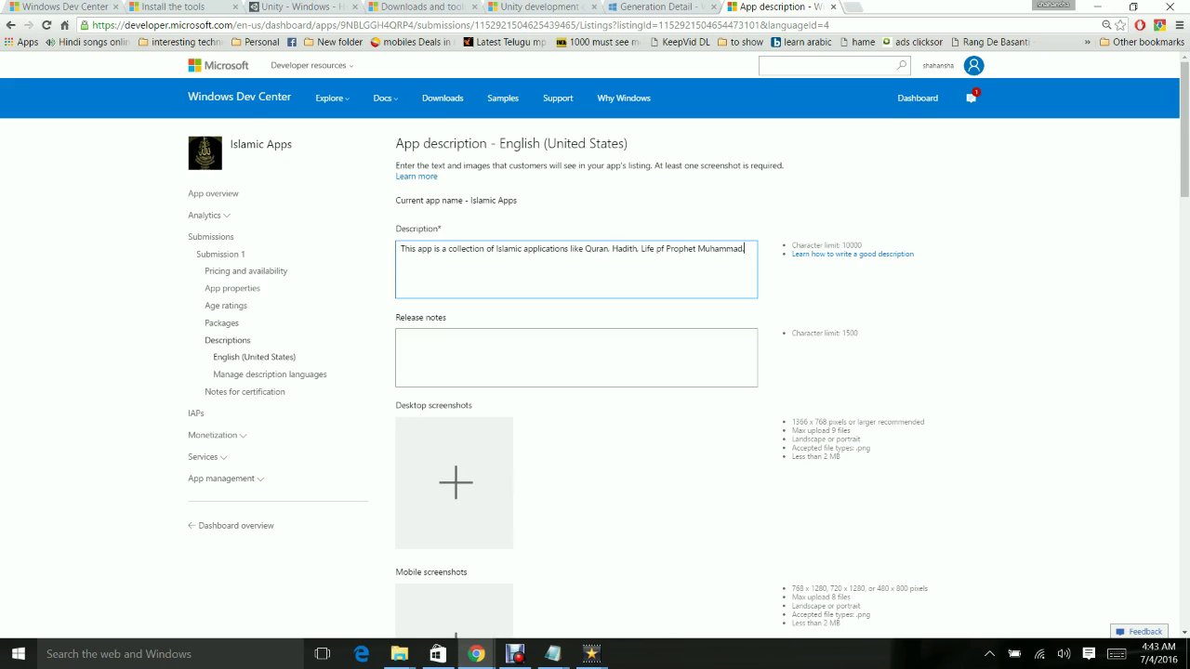
- Set the release notes to "Basic version" and review the desktop screenshot requirements
click(401, 337)
text(Basic version)
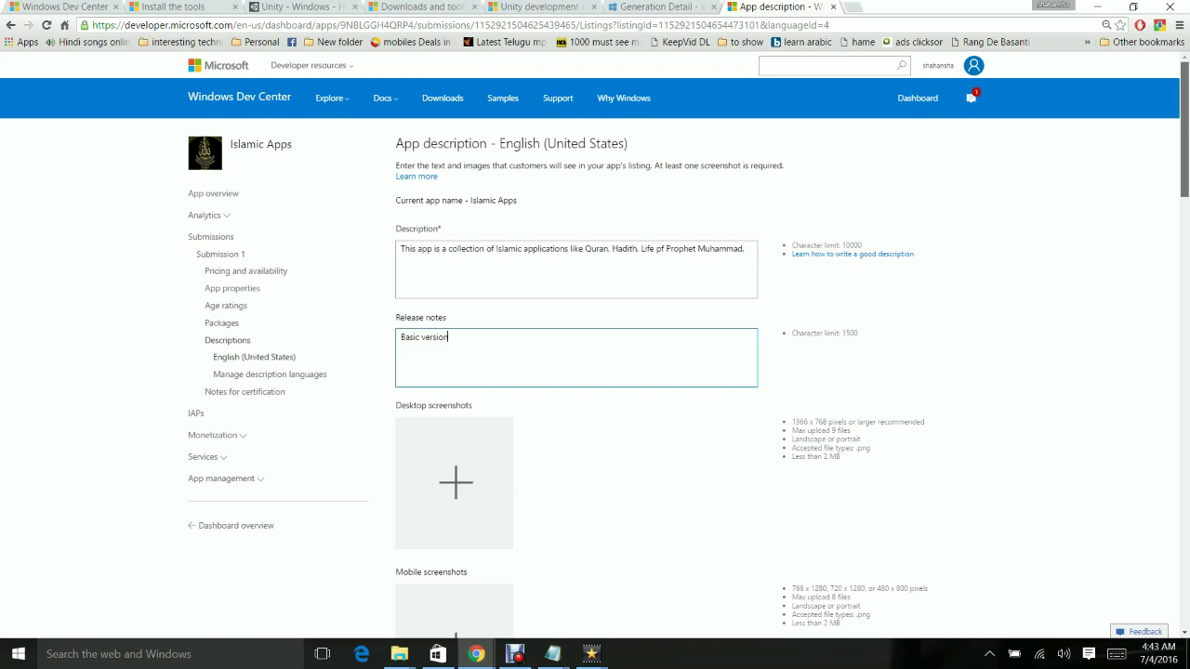
scroll(595, 344, down, 3)
scroll(595, 344, up, 1)
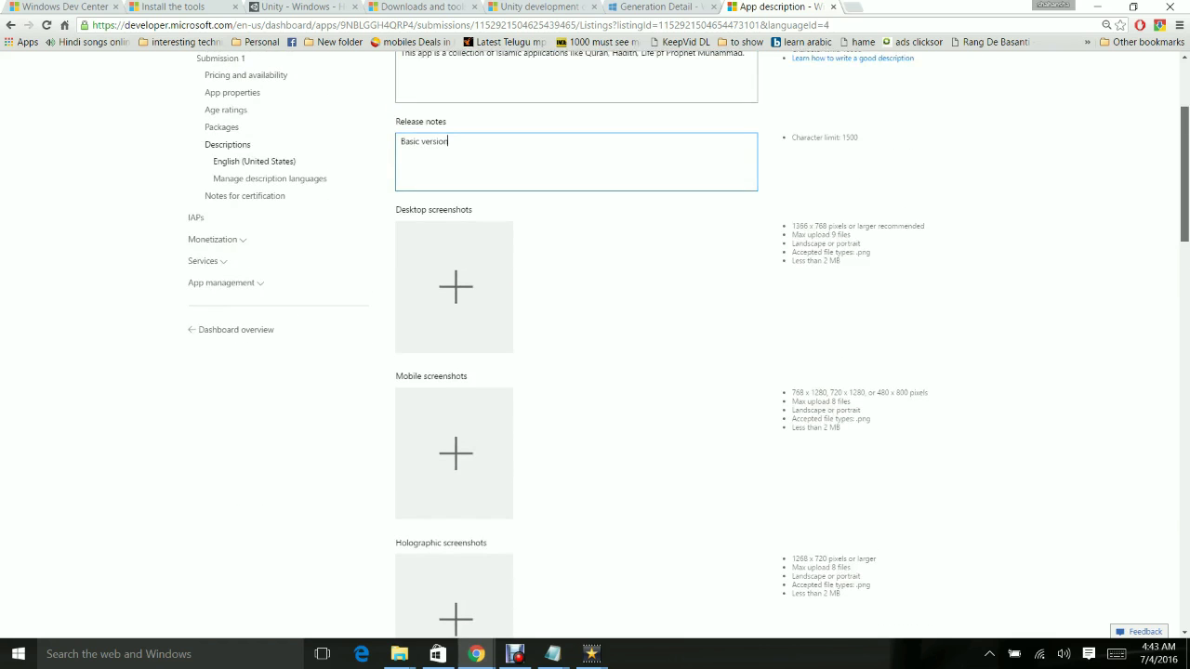
scroll(595, 344, down, 1)
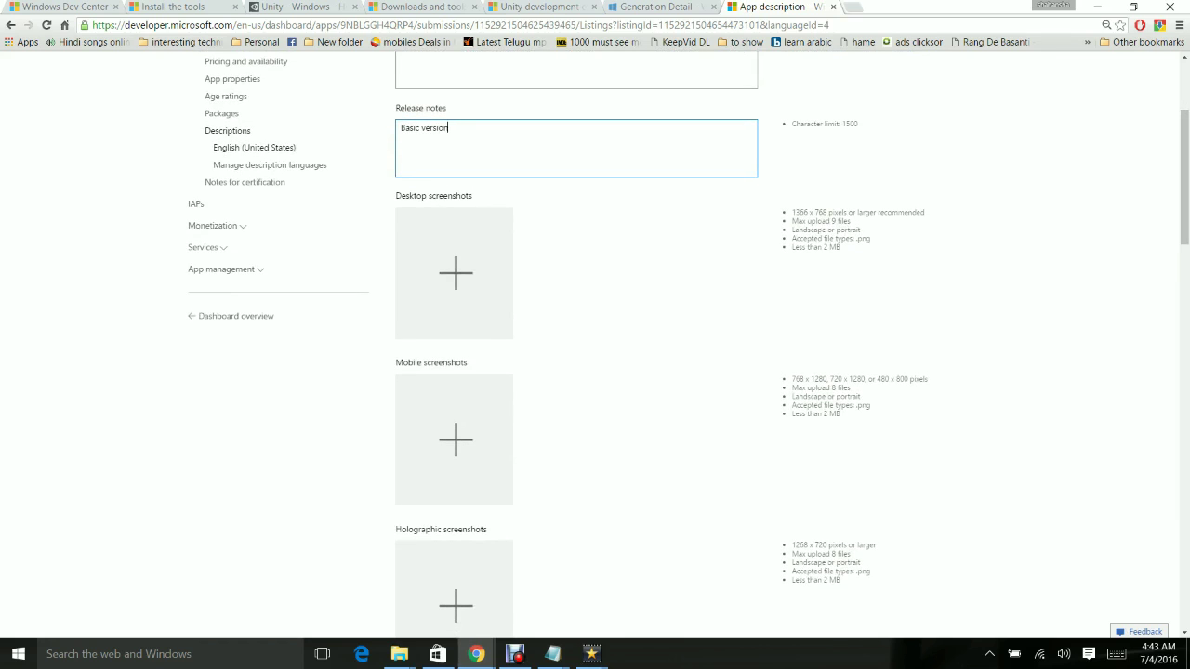
drag(842, 247, 804, 229)
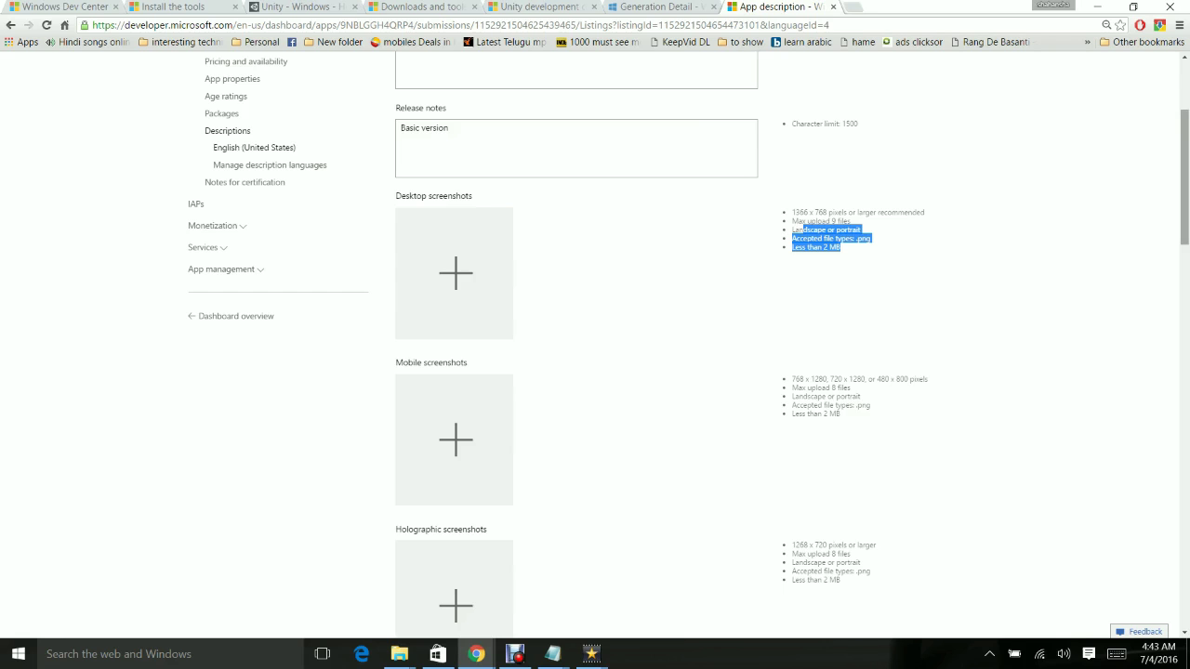
- Add three app features: Quran, Hadith and Life of Prophet Muhammad (PBUH)
scroll(595, 353, down, 6)
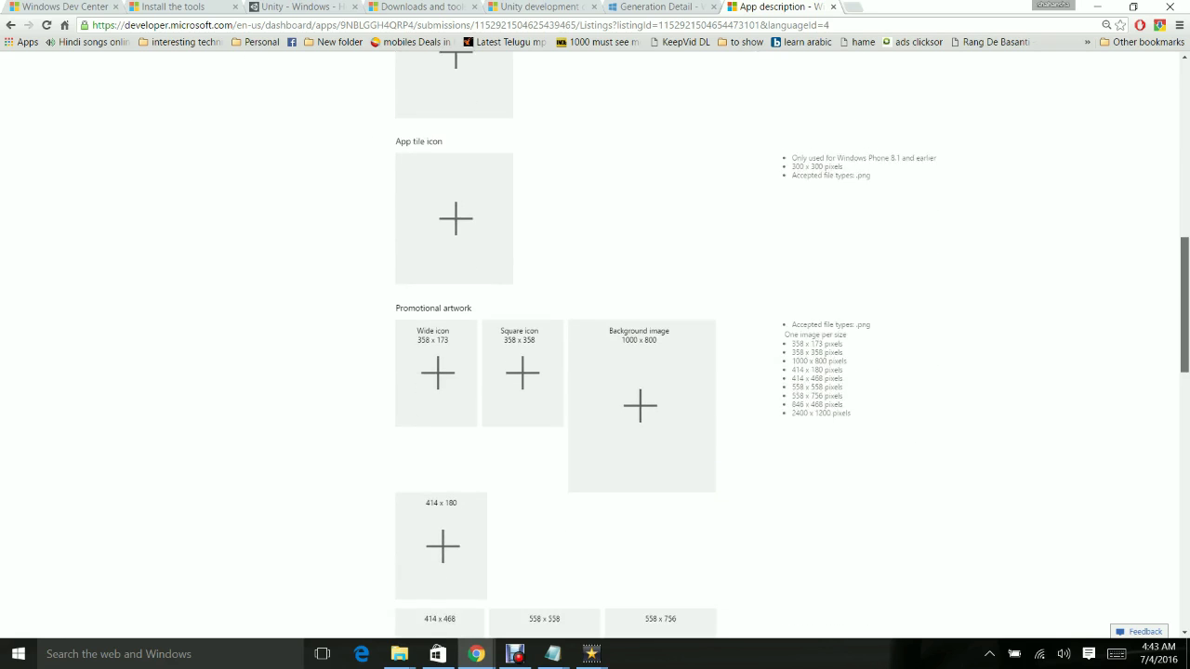
scroll(595, 353, down, 7)
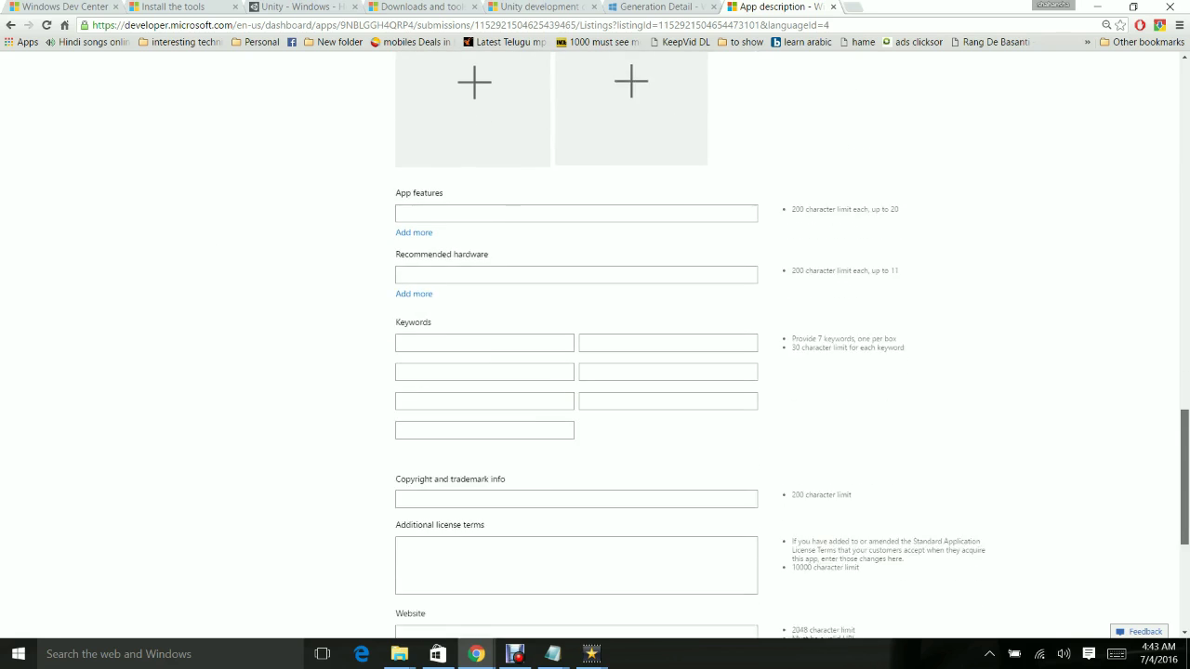
scroll(595, 353, down, 1)
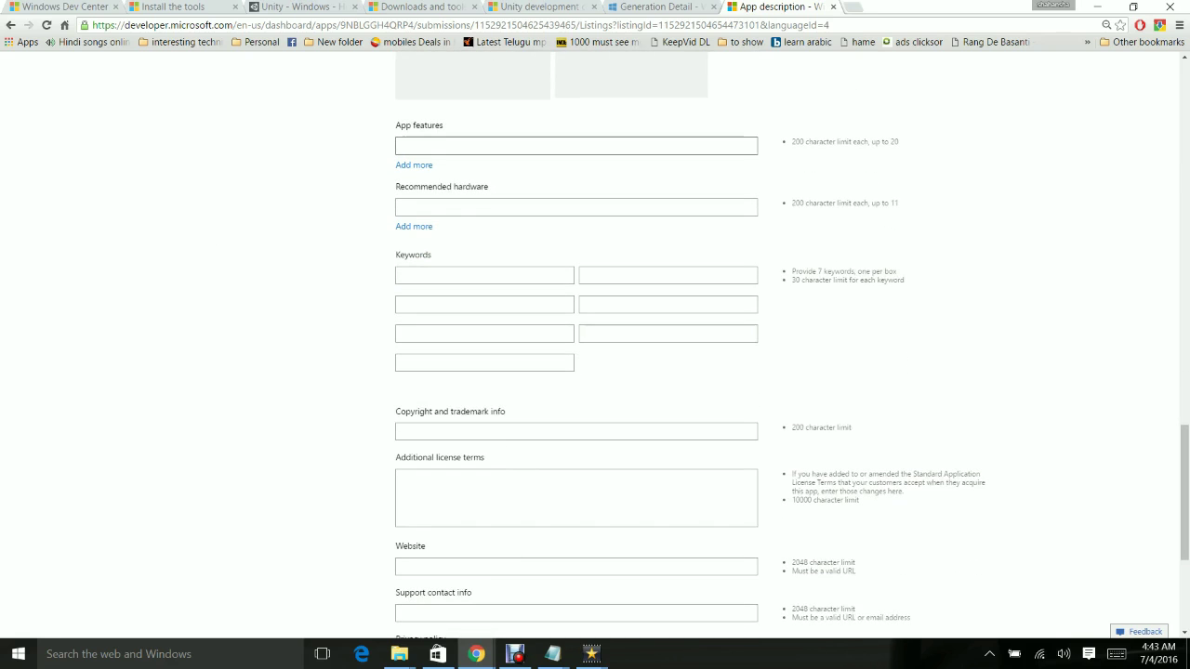
click(400, 145)
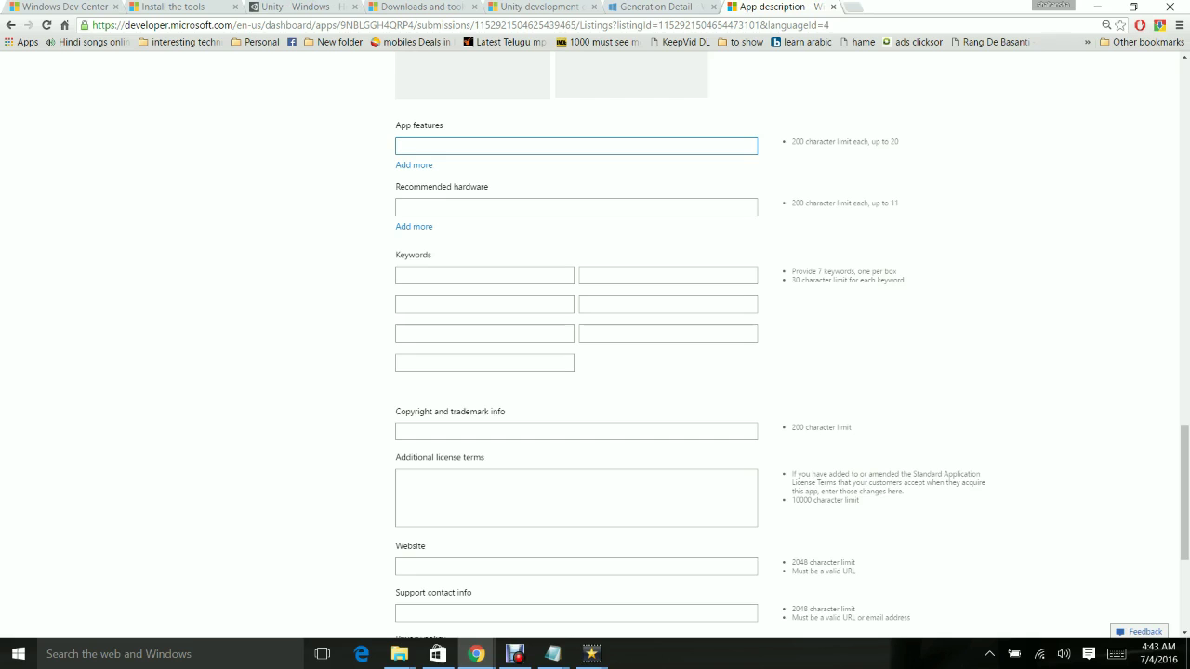
text(Quran)
key(Tab)
key(Return)
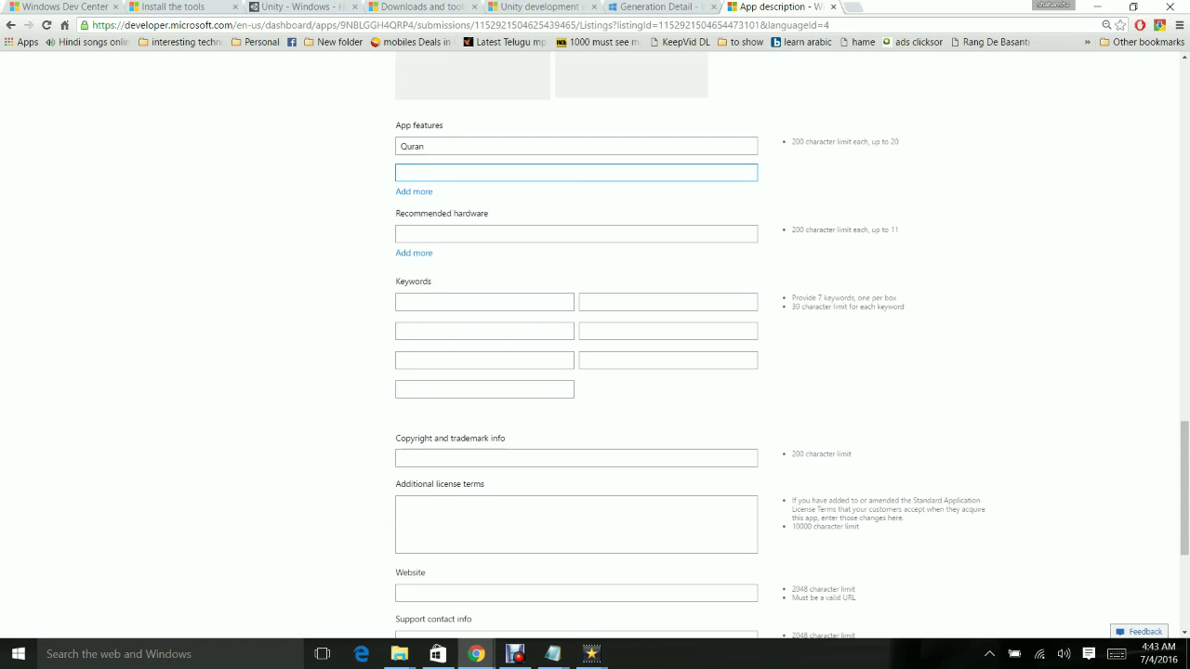
text(Hadith)
click(413, 192)
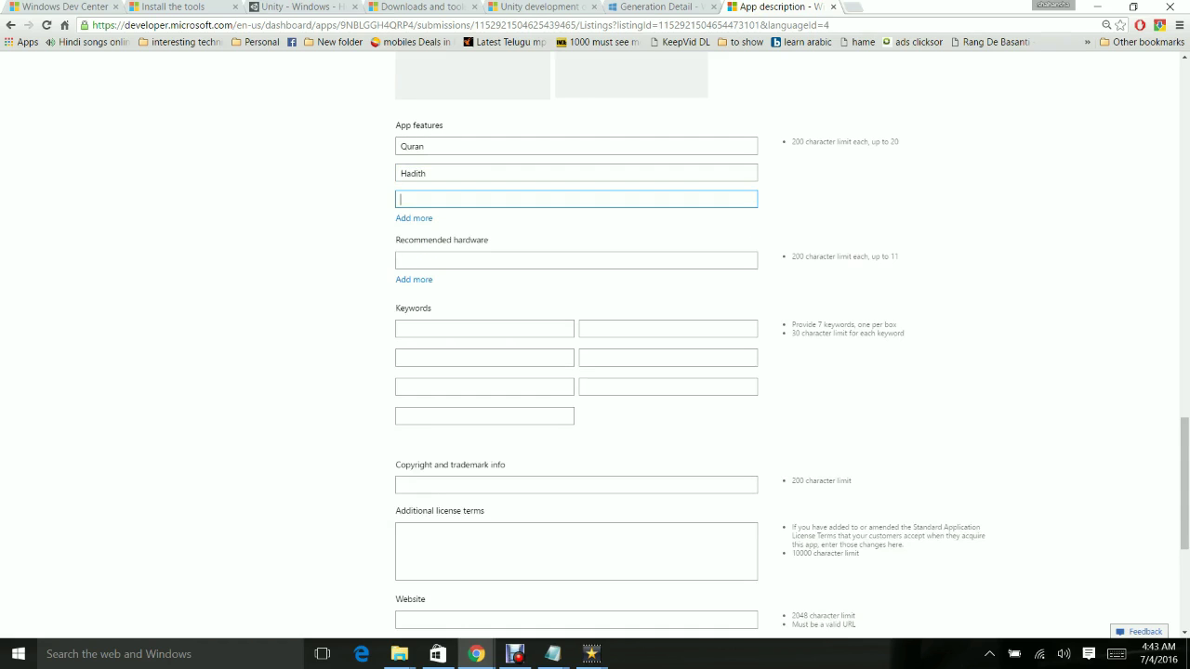
click(414, 199)
text(Life of Prophet Muhammad (PBUH))
- Insert "(PBUH)" directly after "Muhammad" in the app's description text
drag(1185, 483, 1185, 128)
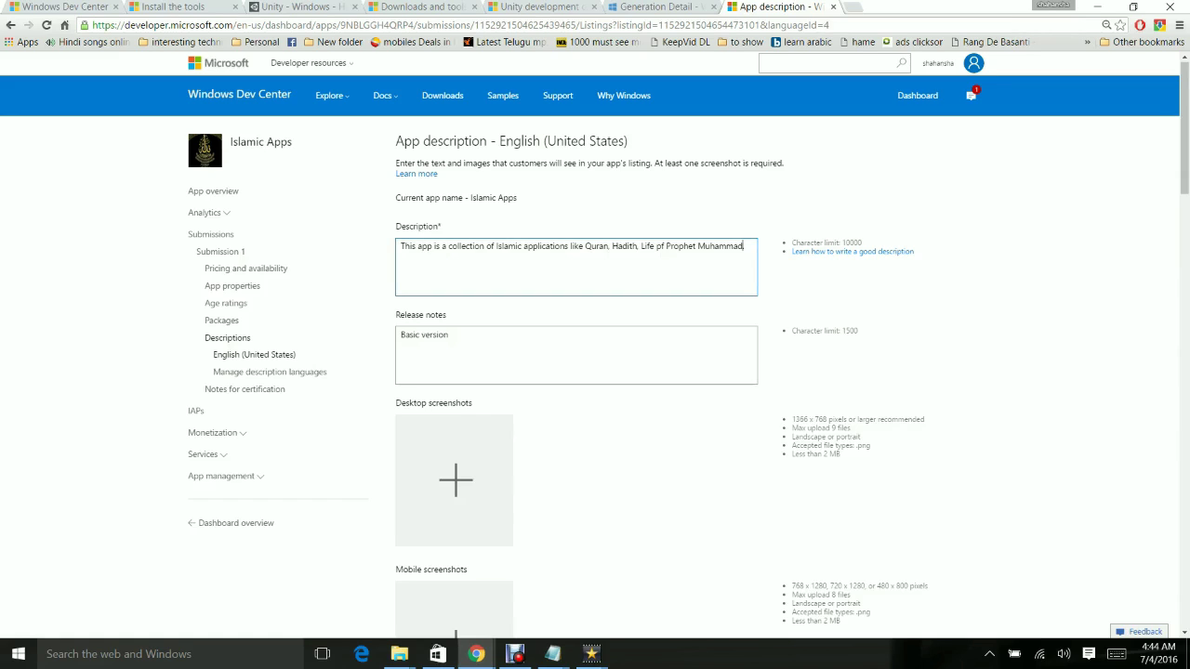
text((PBUH))
- Fill the first five keywords with Islamic, Islamic Applications, islamic apps, Salah and Quran
drag(1184, 129, 1185, 517)
click(485, 183)
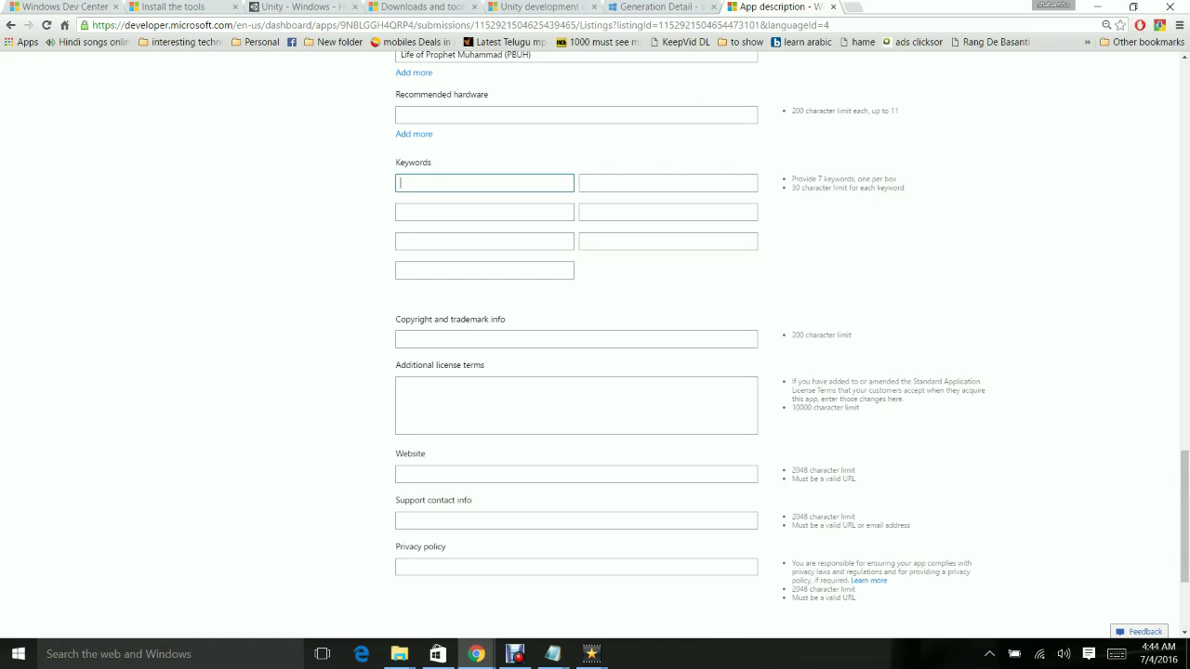
text(Islamic)
key(Tab)
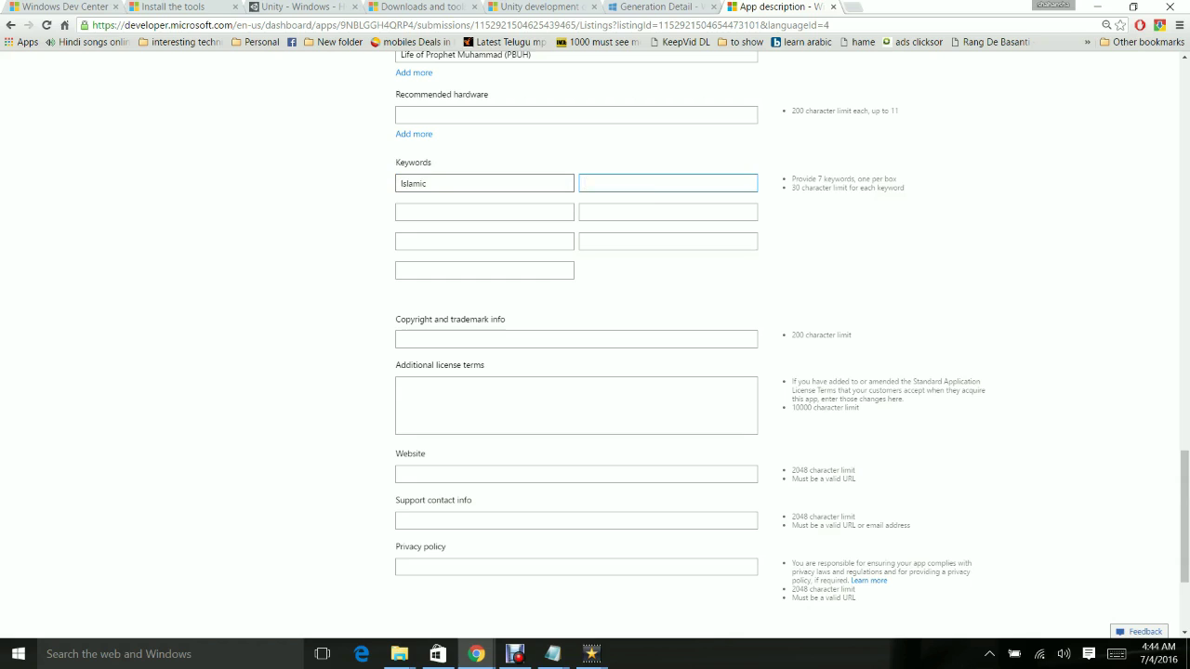
text(Islamic Applications)
key(Tab)
text(islamic apps)
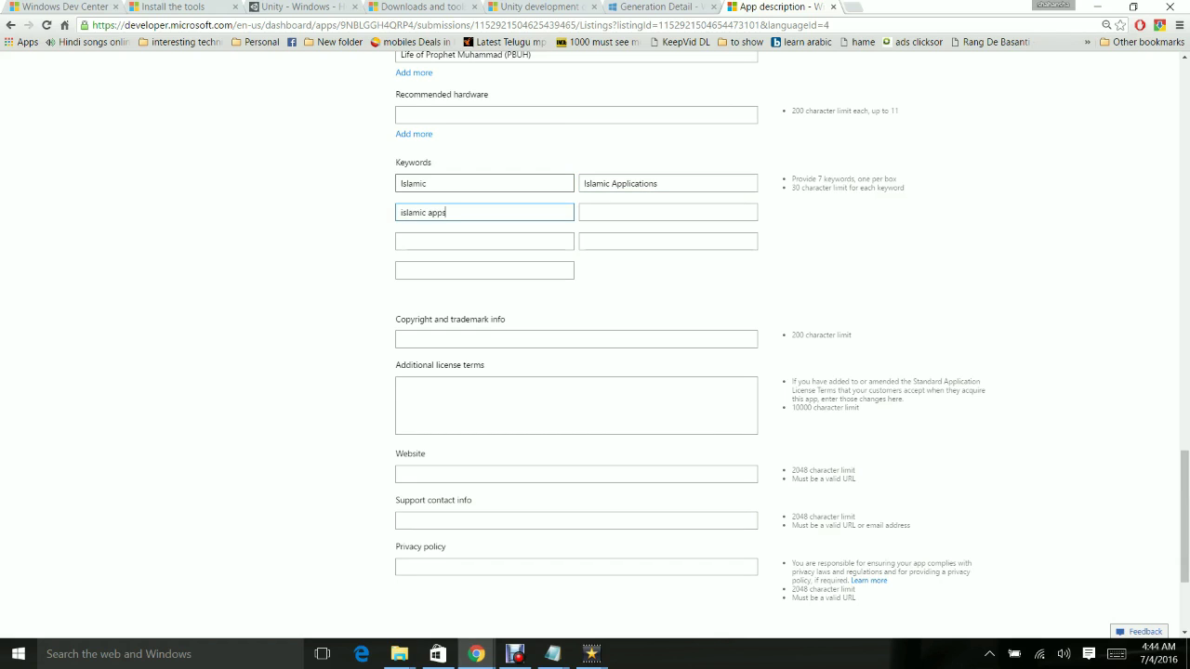
key(Tab)
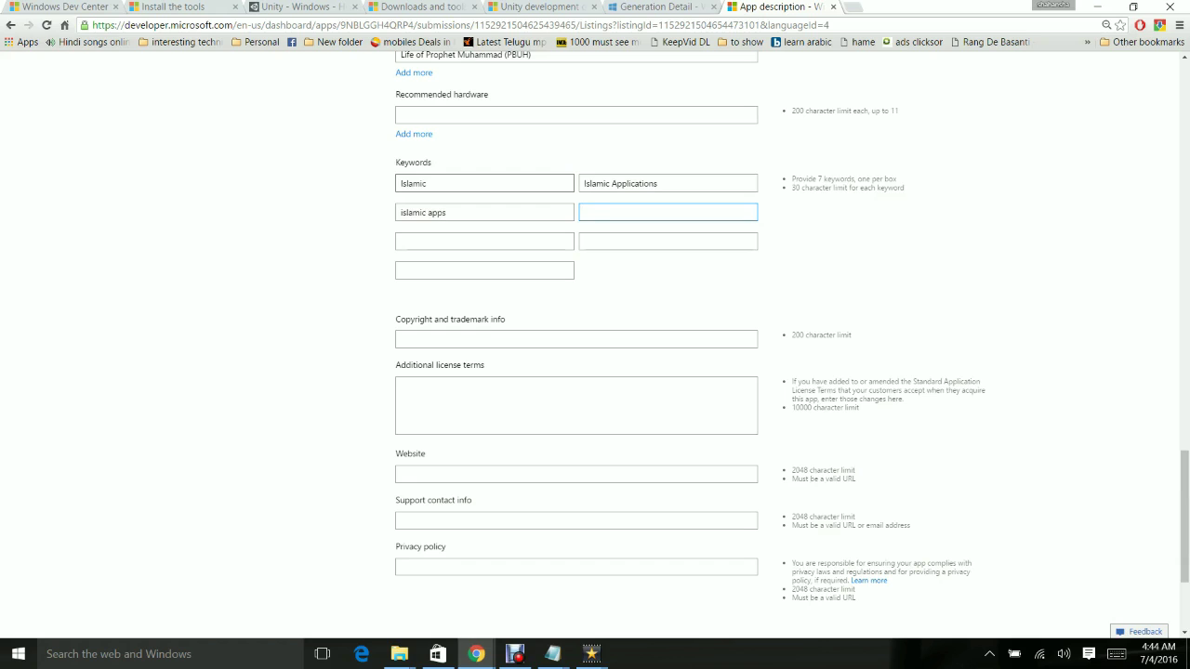
text(Salah)
key(Tab)
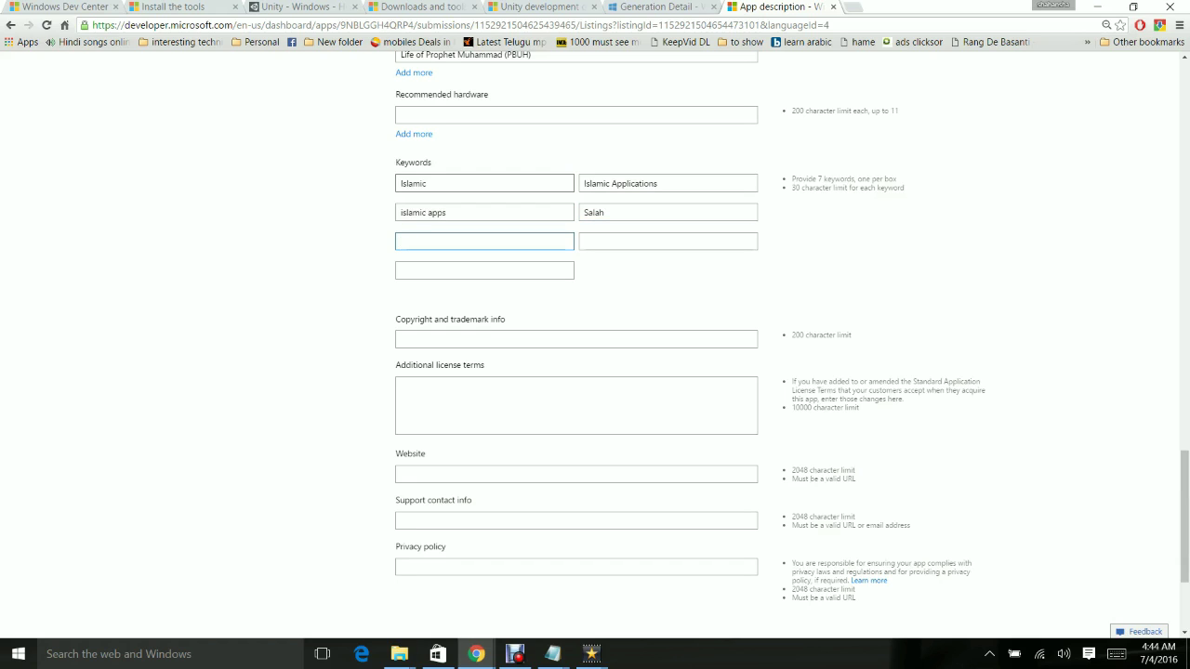
text(Quran)
key(Tab)
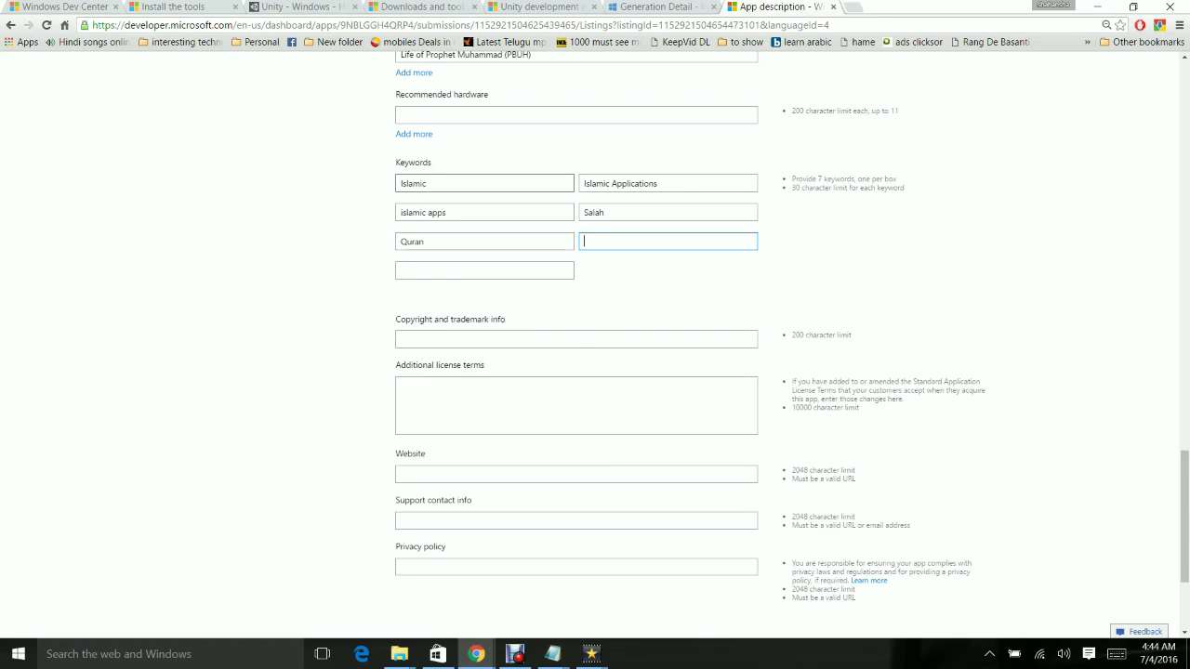
- Fill the last two keywords with Hadith and Life of Prophet
text(N)
key(BackSpace)
text(Hadith)
key(Tab)
text(Life of Pro)
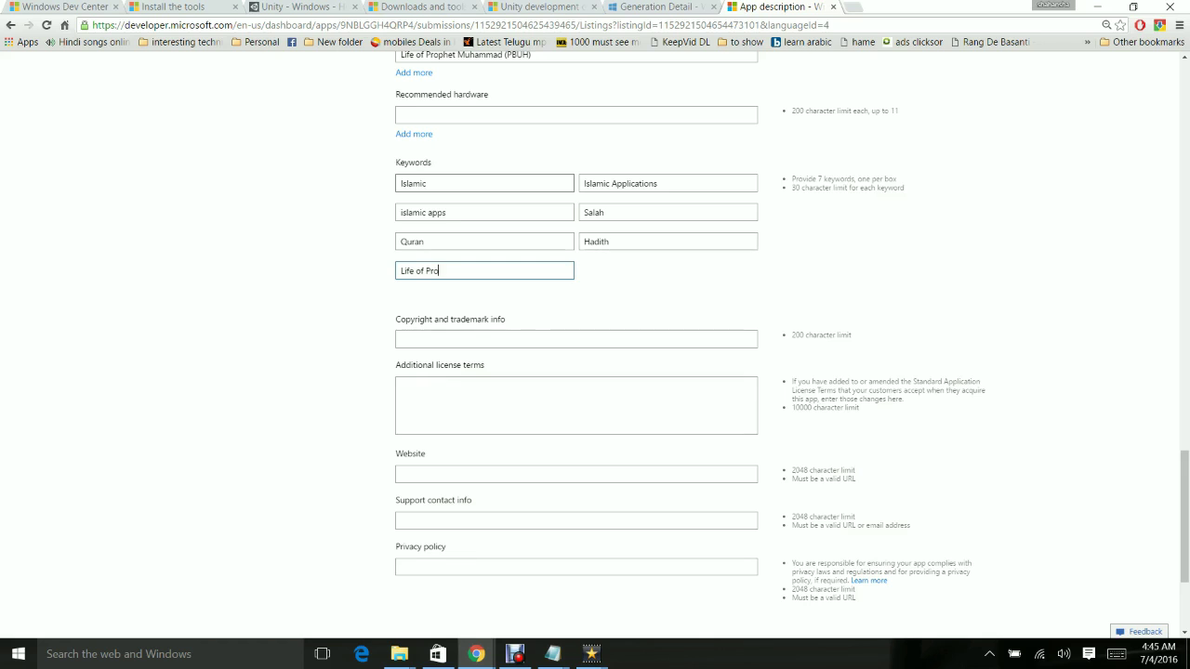
text(phet (PB)
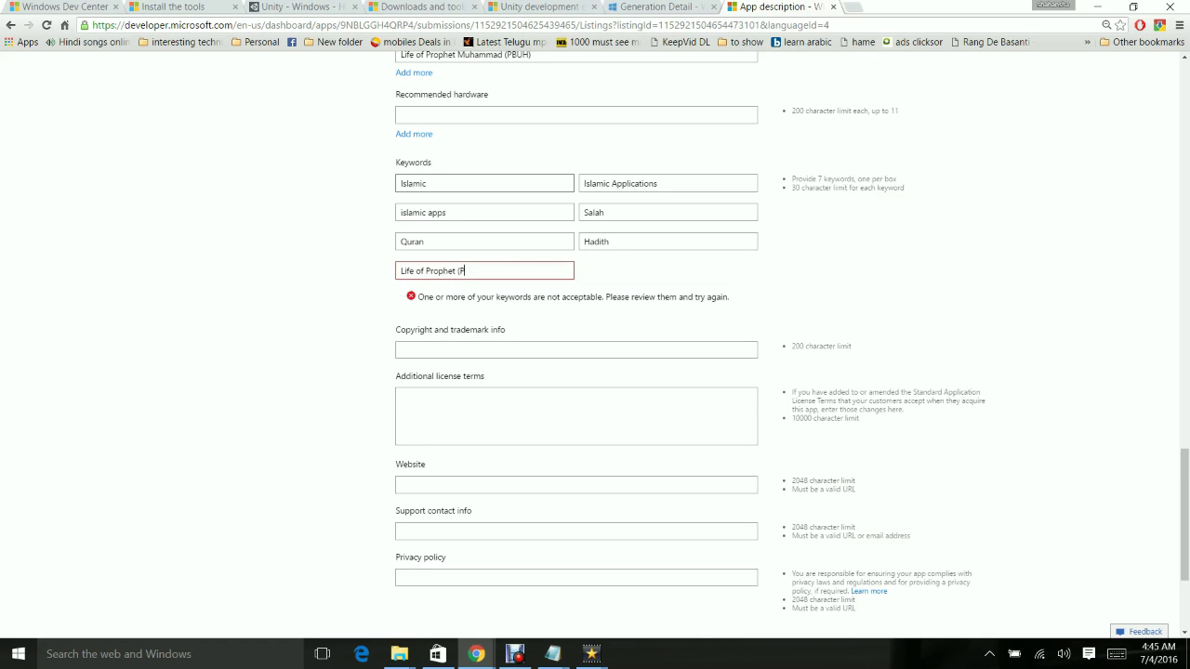
key(BackSpace)
key(BackSpace)
key(BackSpace)
key(BackSpace)
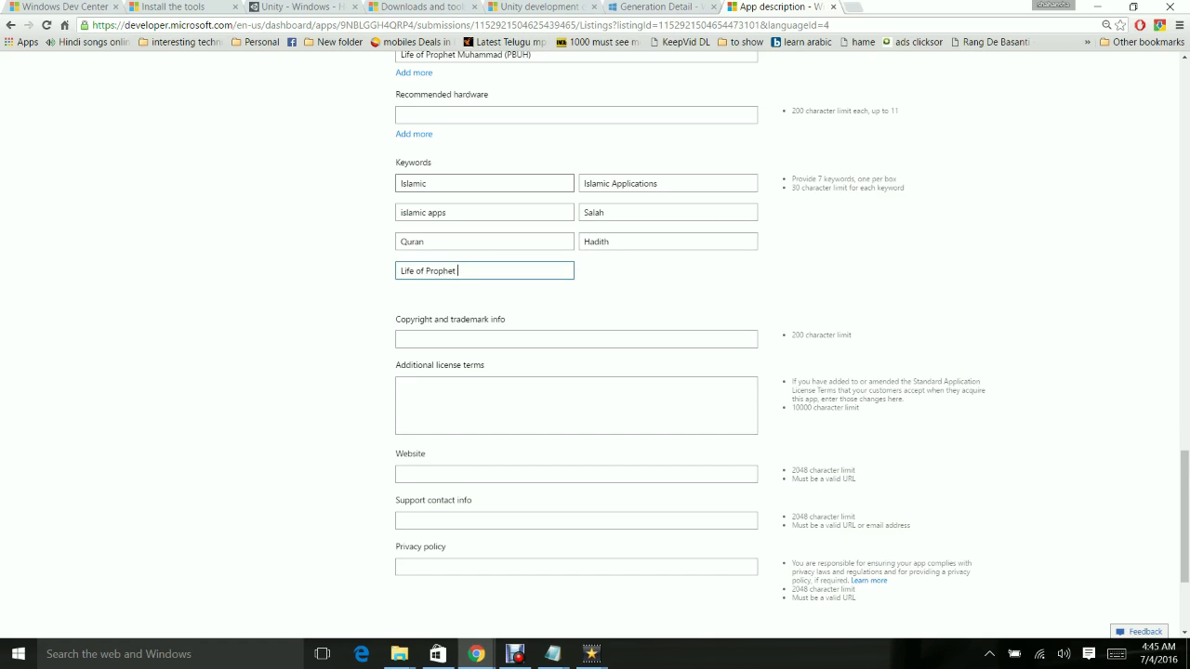
- Try to append "(PBUH" directly to the Life of Prophet keyword, then remove the addition
text((()
text(PBUH)
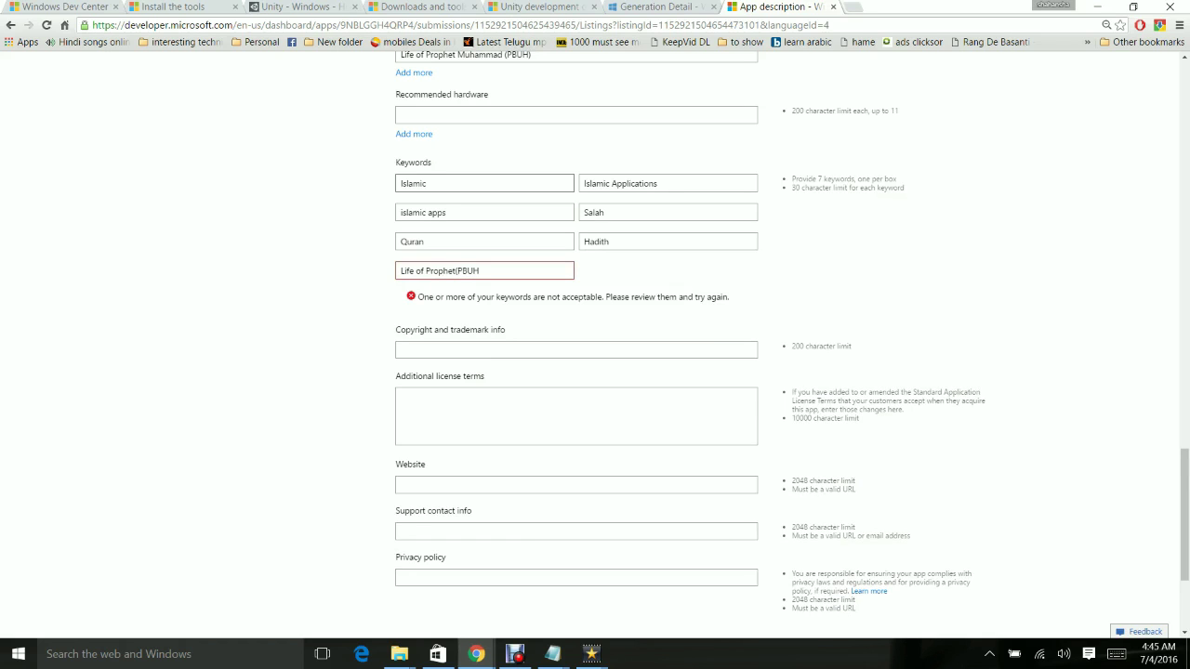
key(BackSpace)
key(BackSpace)
key(BackSpace)
key(BackSpace)
key(BackSpace)
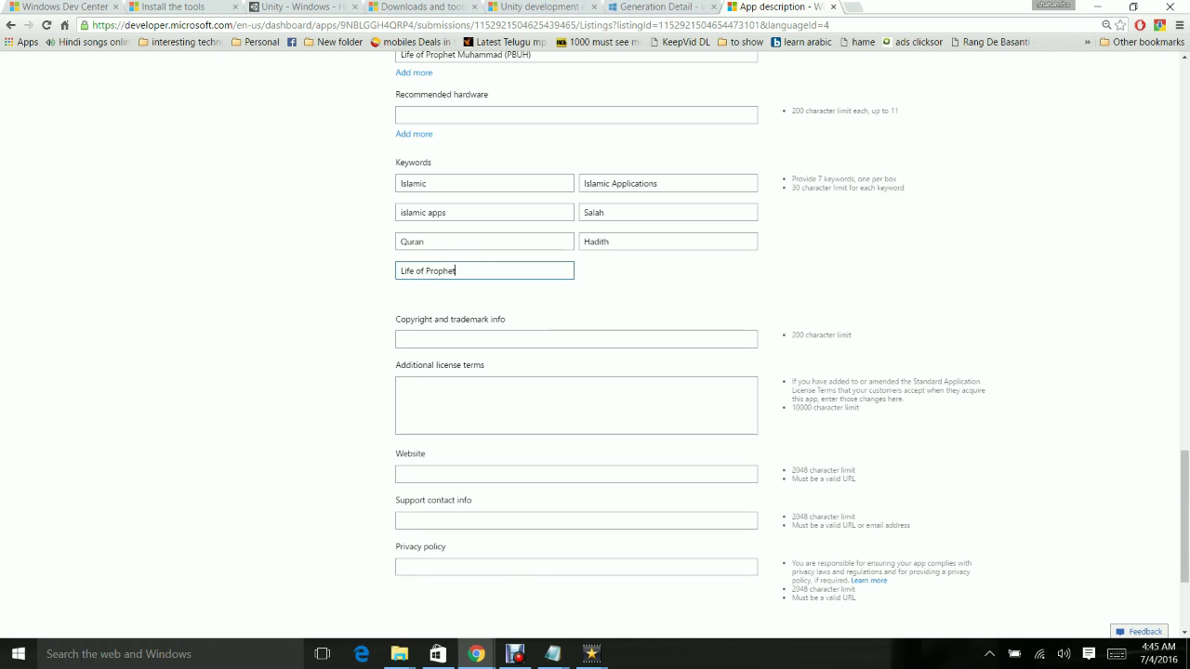
click(402, 474)
text(ww)
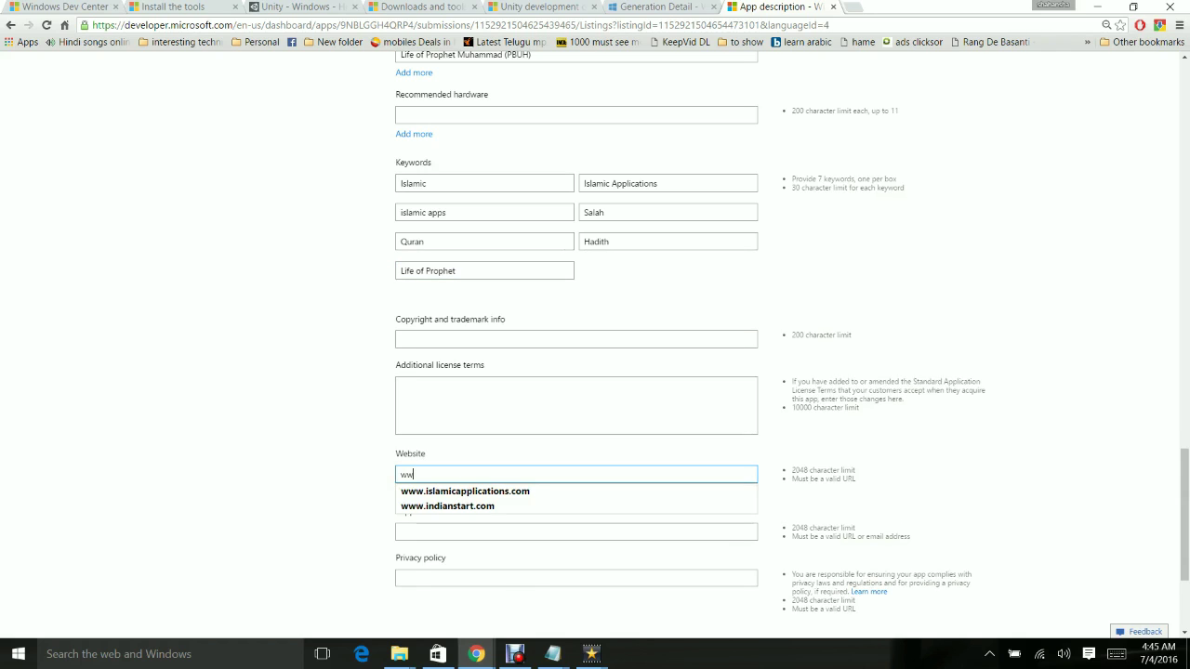
key(Down)
key(Return)
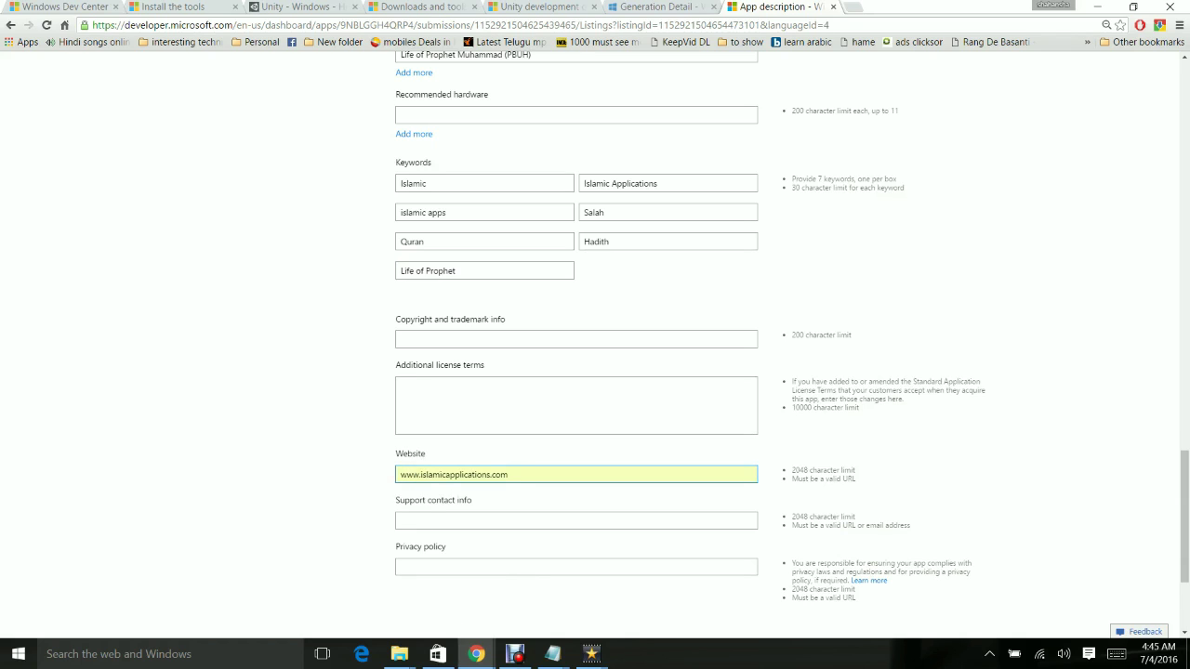
click(402, 520)
text(sk.)
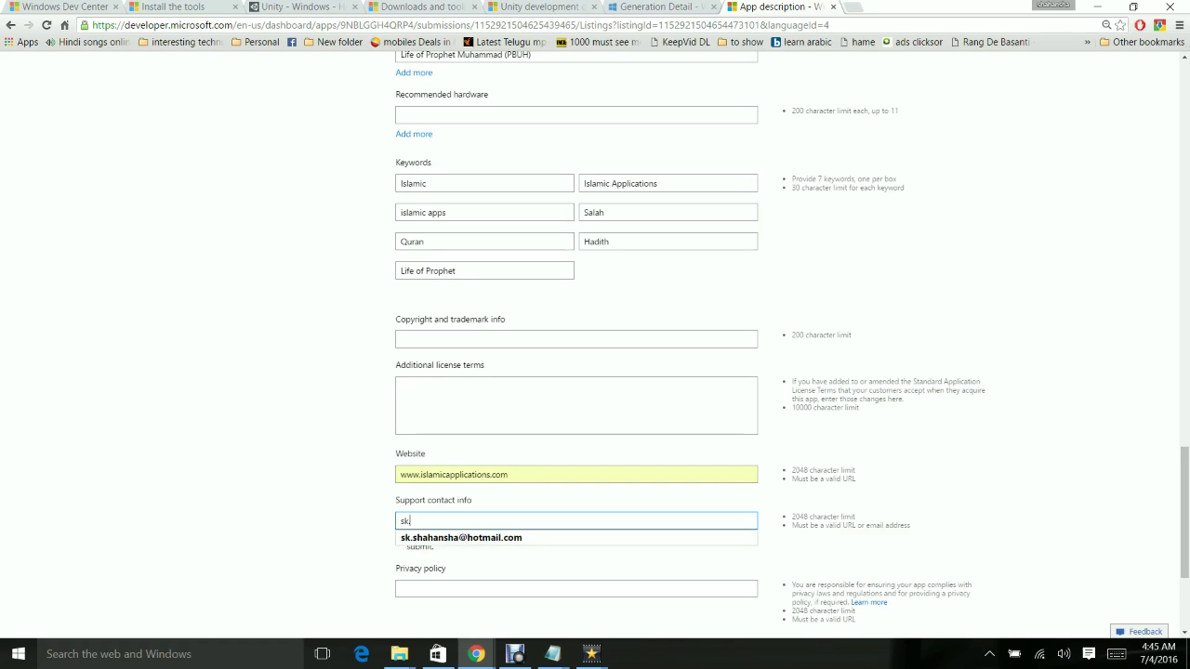
key(Down)
key(Return)
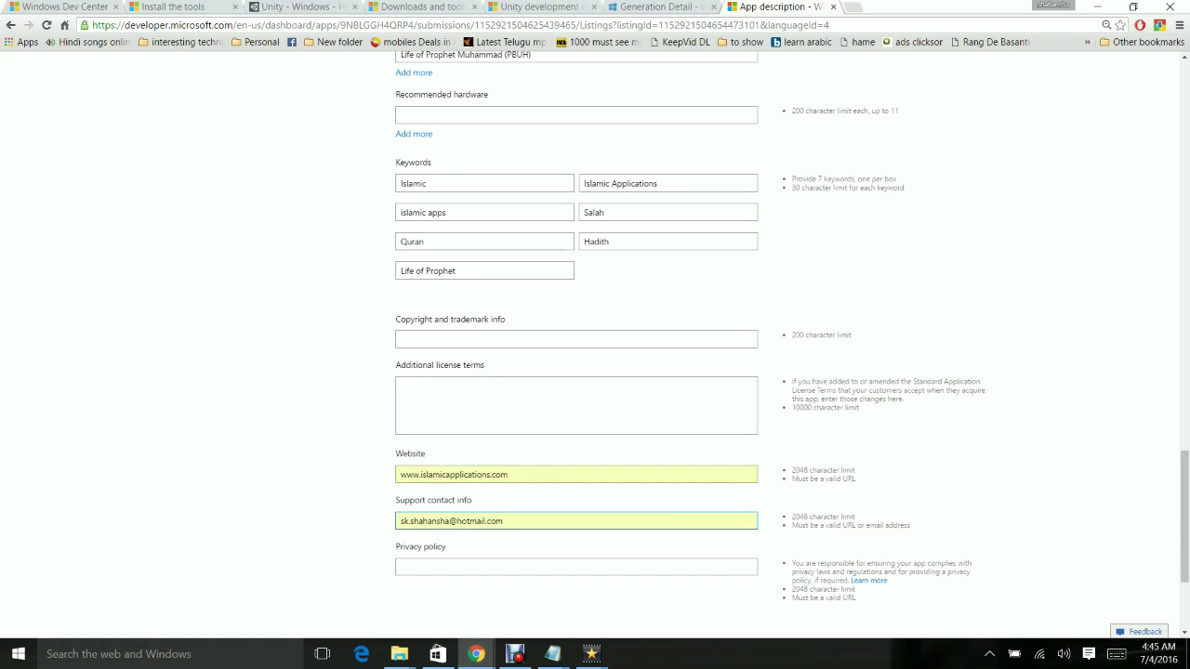
scroll(595, 348, down, 2)
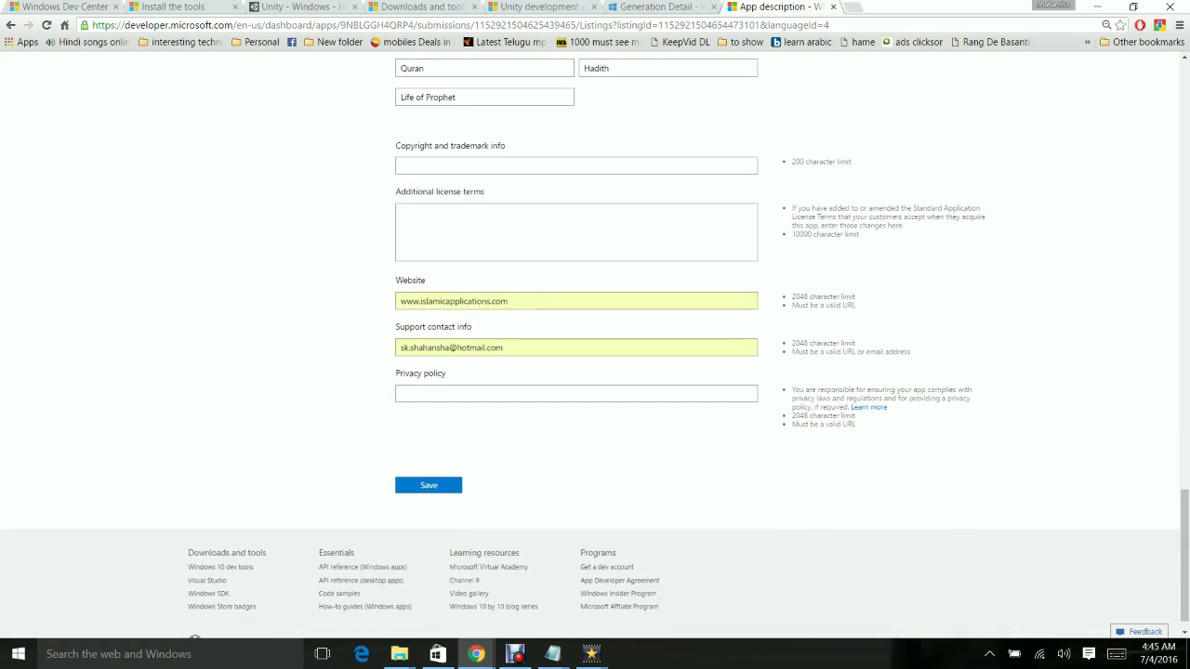
click(428, 486)
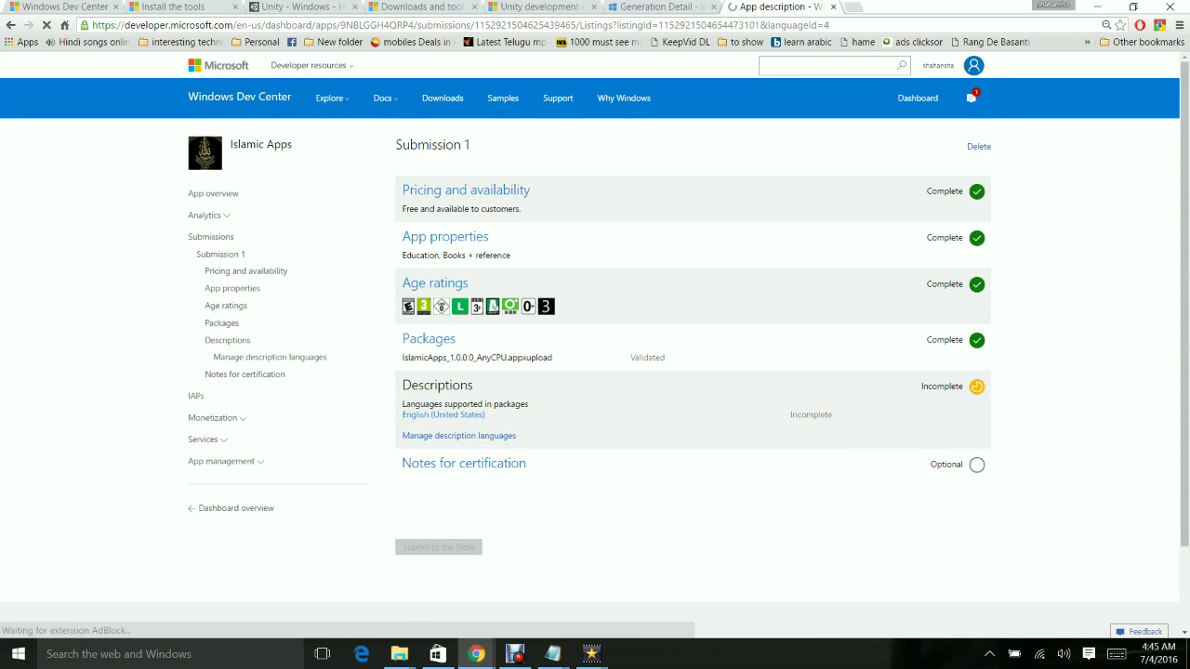
- Reopen the English (United States) description and check its desktop, mobile and holographic screenshot requirements
click(446, 415)
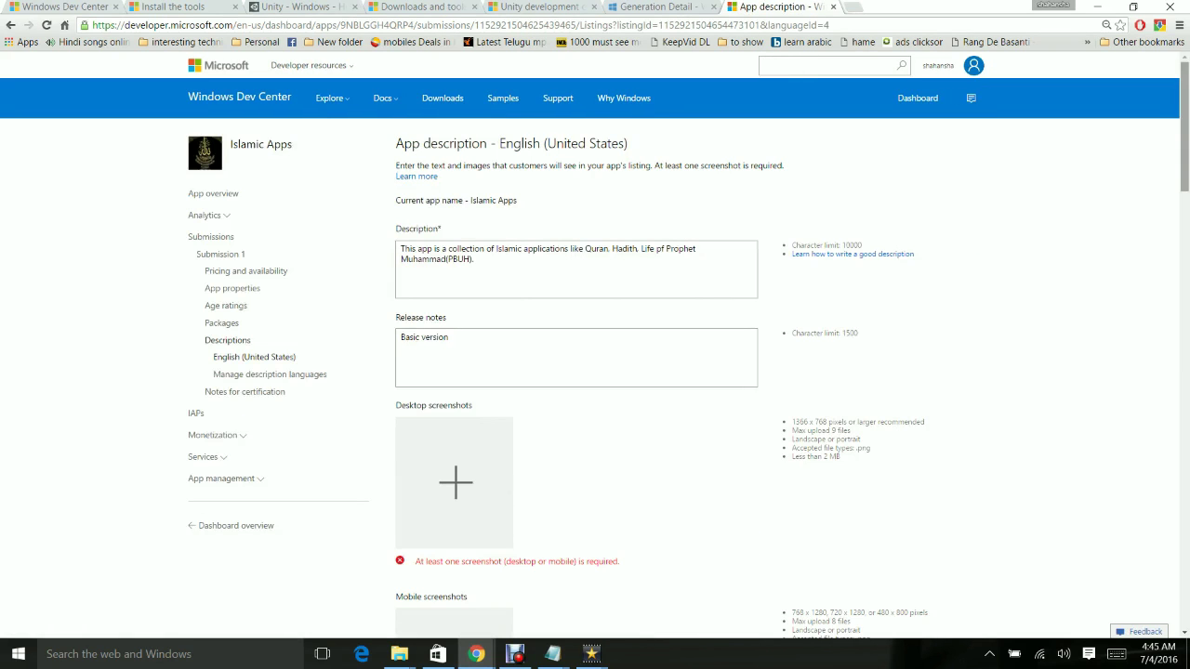
scroll(595, 345, down, 3)
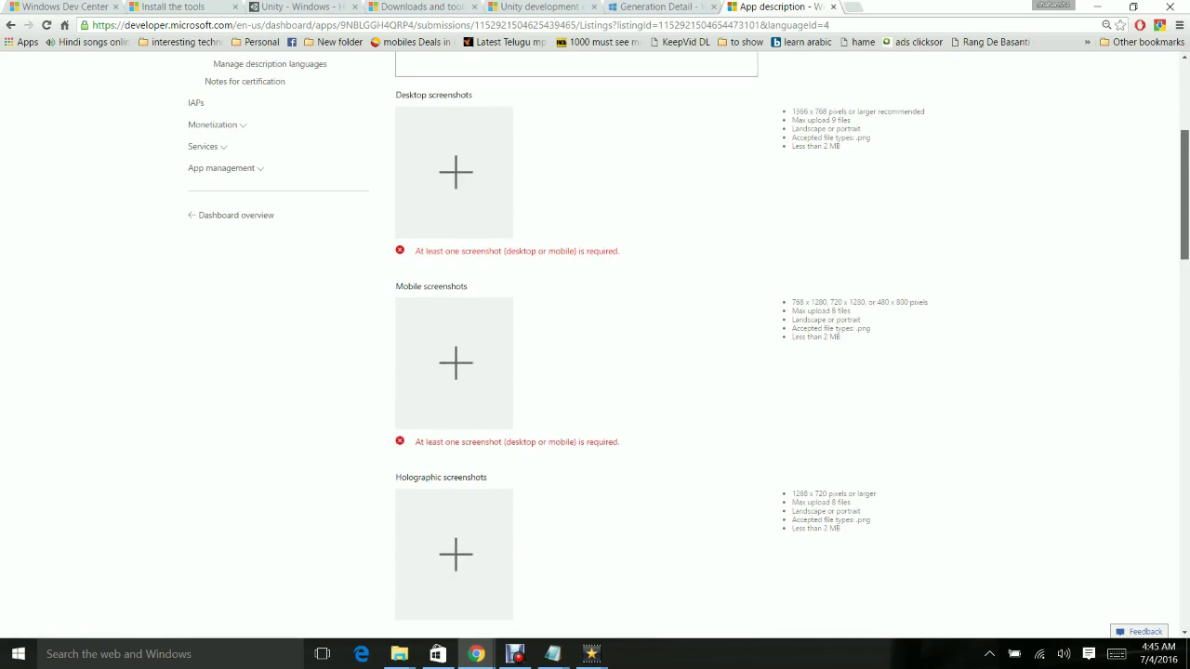
scroll(595, 344, down, 2)
scroll(595, 344, up, 1)
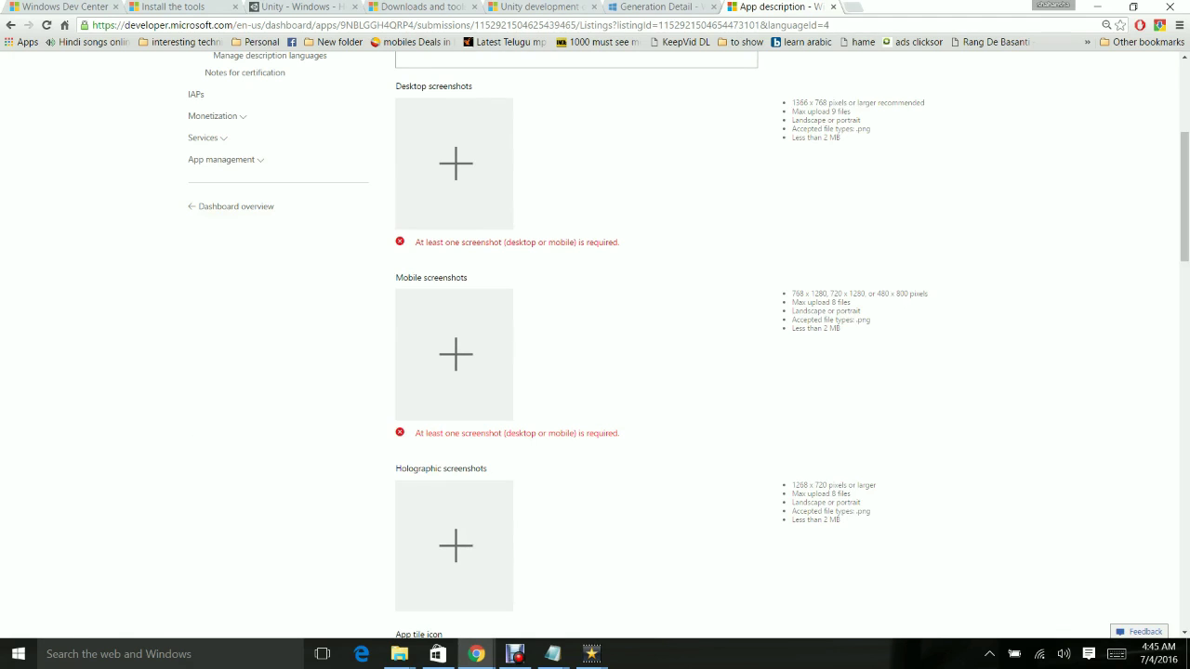
- Switch to Paint and resize the islamic2.png image to 480 by 800 pixels, without maintaining its aspect ratio
key(super)
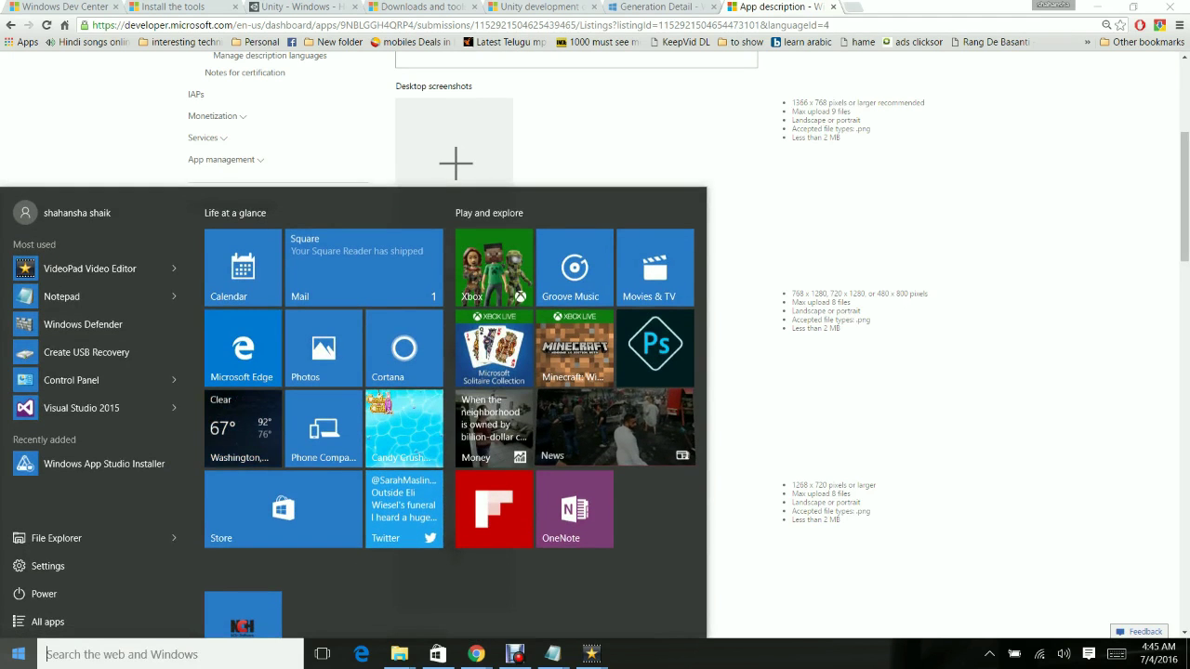
text(pa)
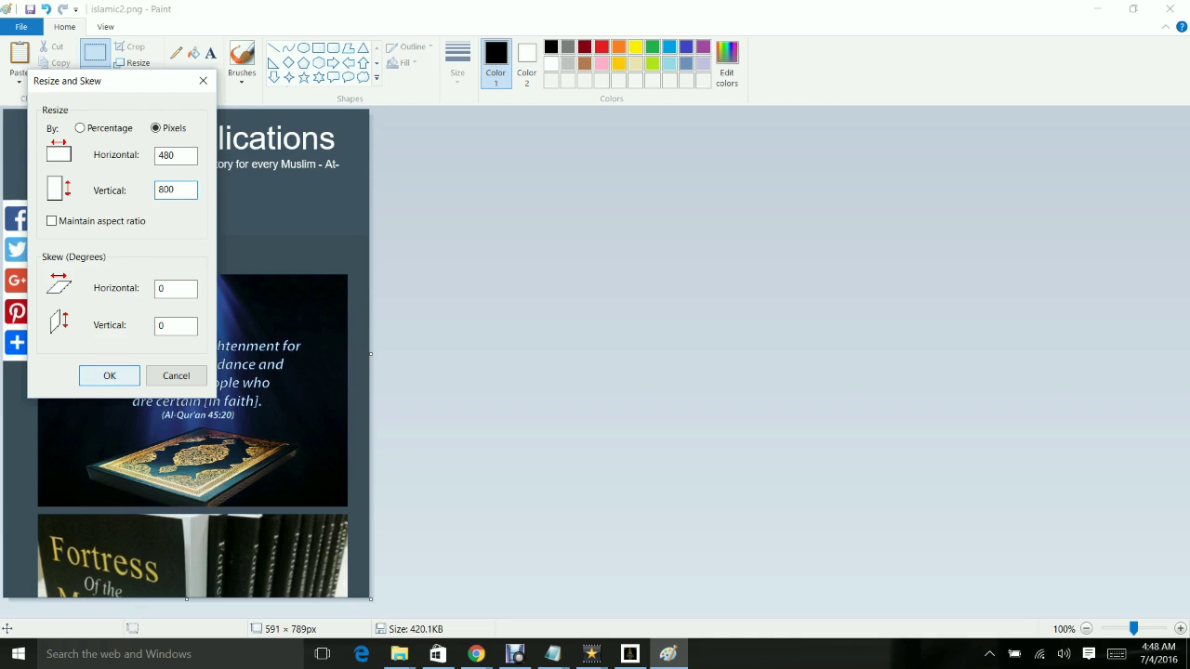
key(Return)
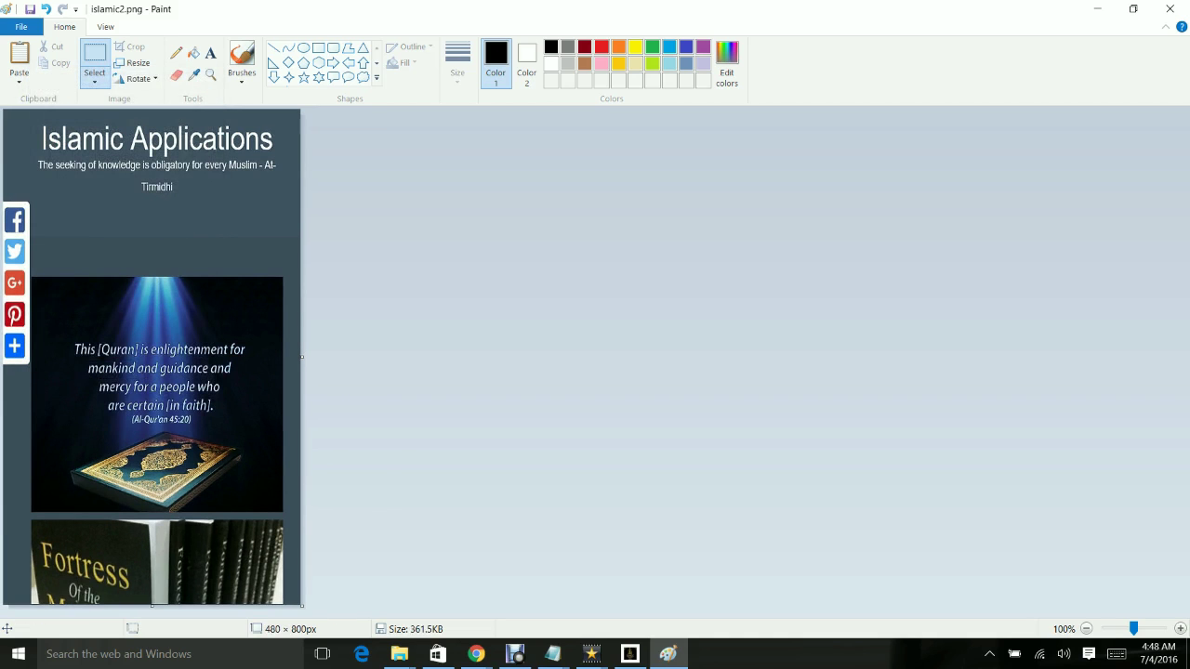
- Switch back to Chrome, upload islamic2.png from the screenshots folder as a mobile screenshot, and save the app description
key(alt+Tab)
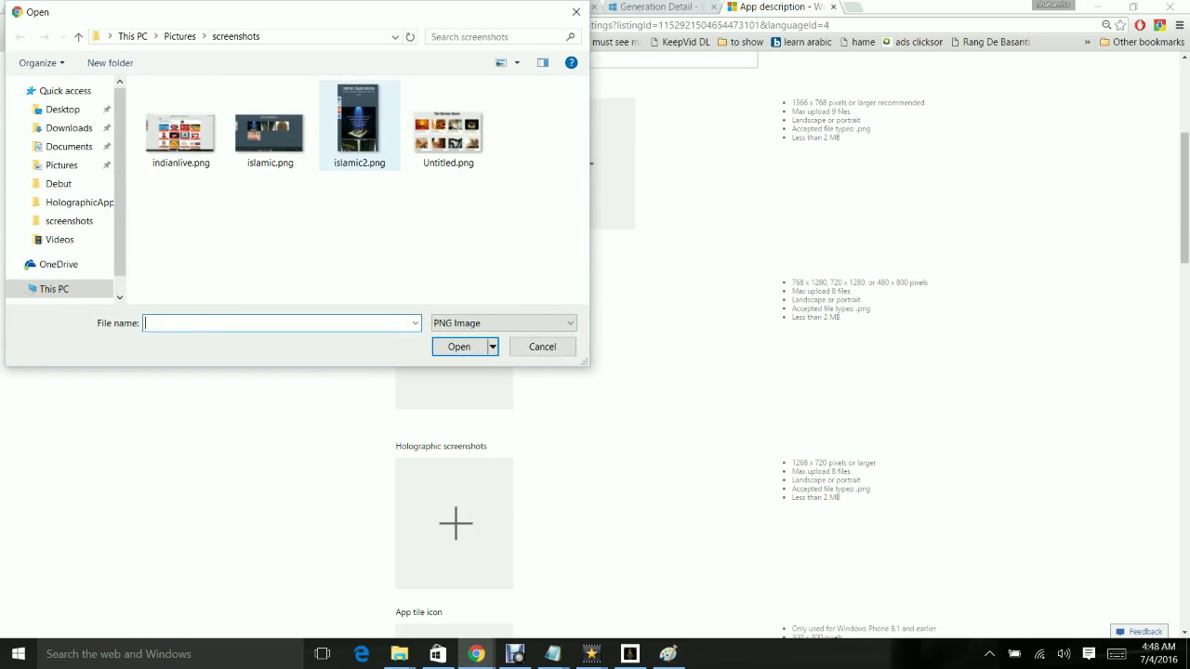
click(359, 125)
click(458, 346)
key(Return)
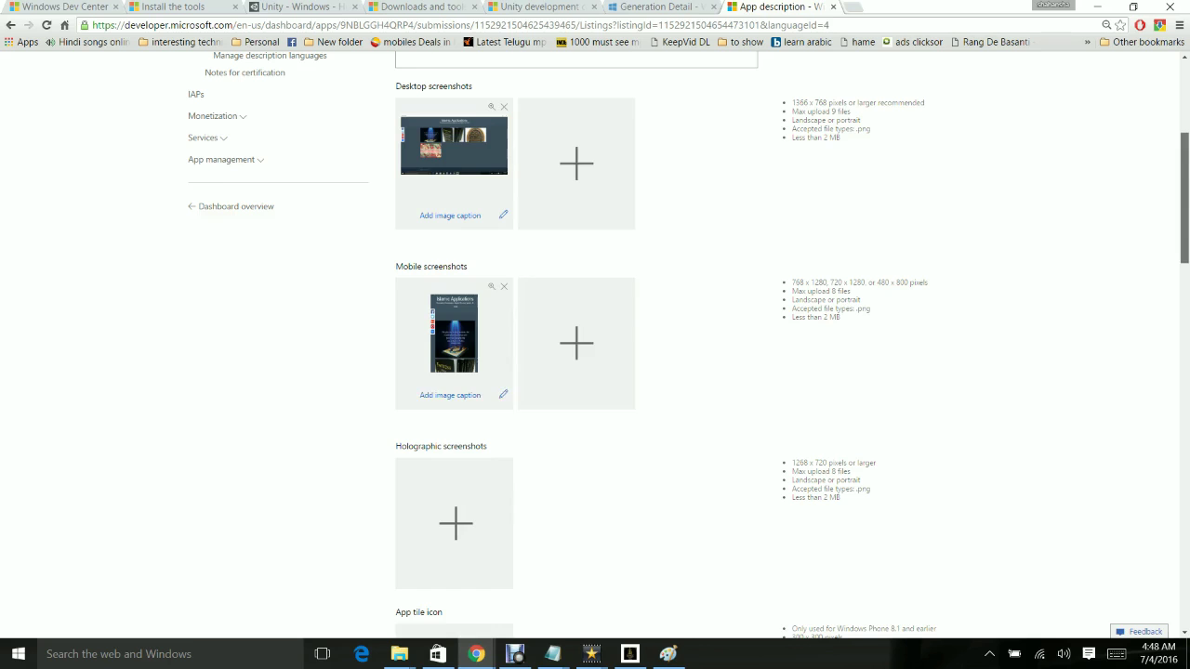
scroll(595, 354, down, 5)
scroll(595, 353, down, 12)
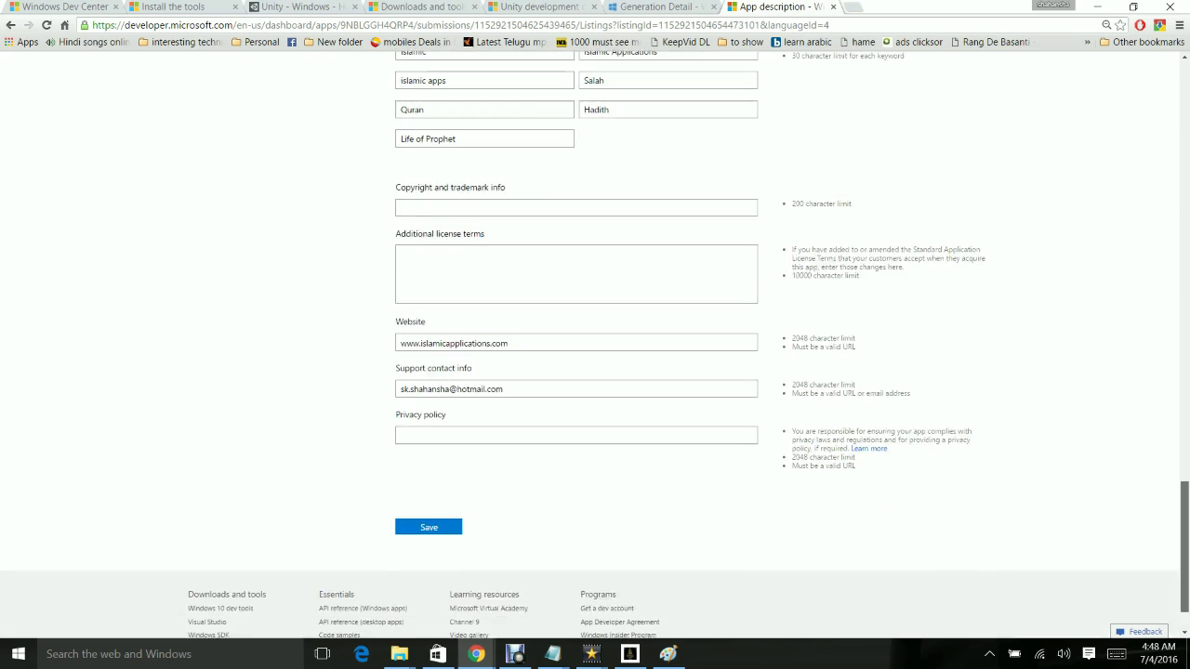
click(427, 526)
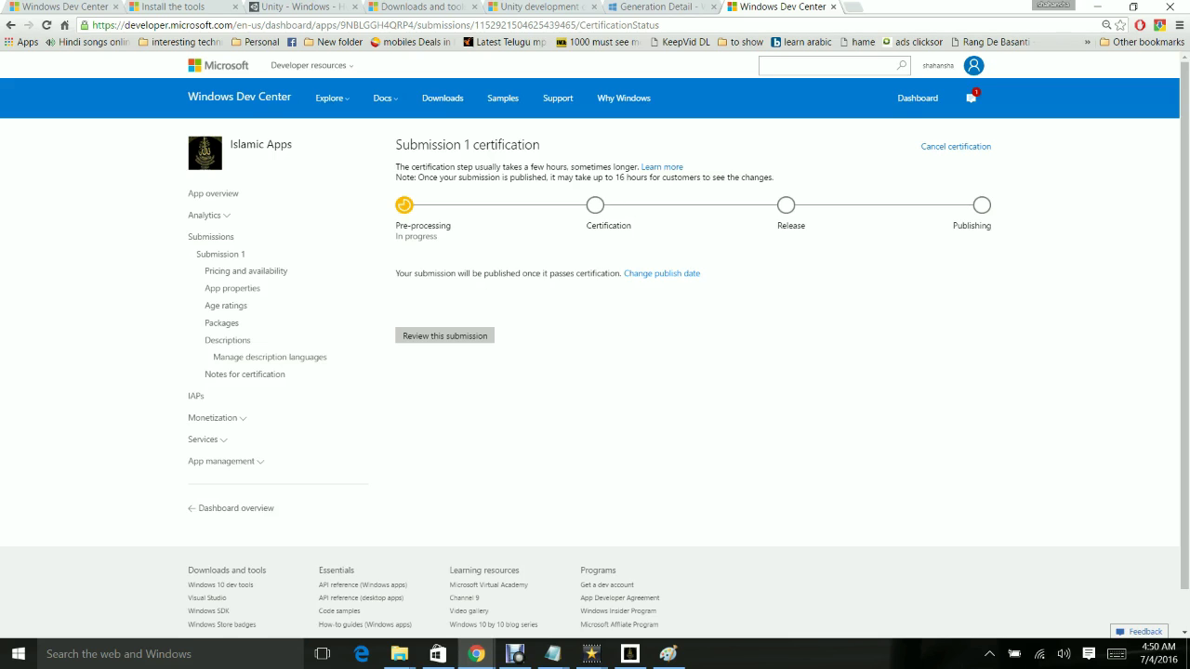
mouse_move(516, 653)
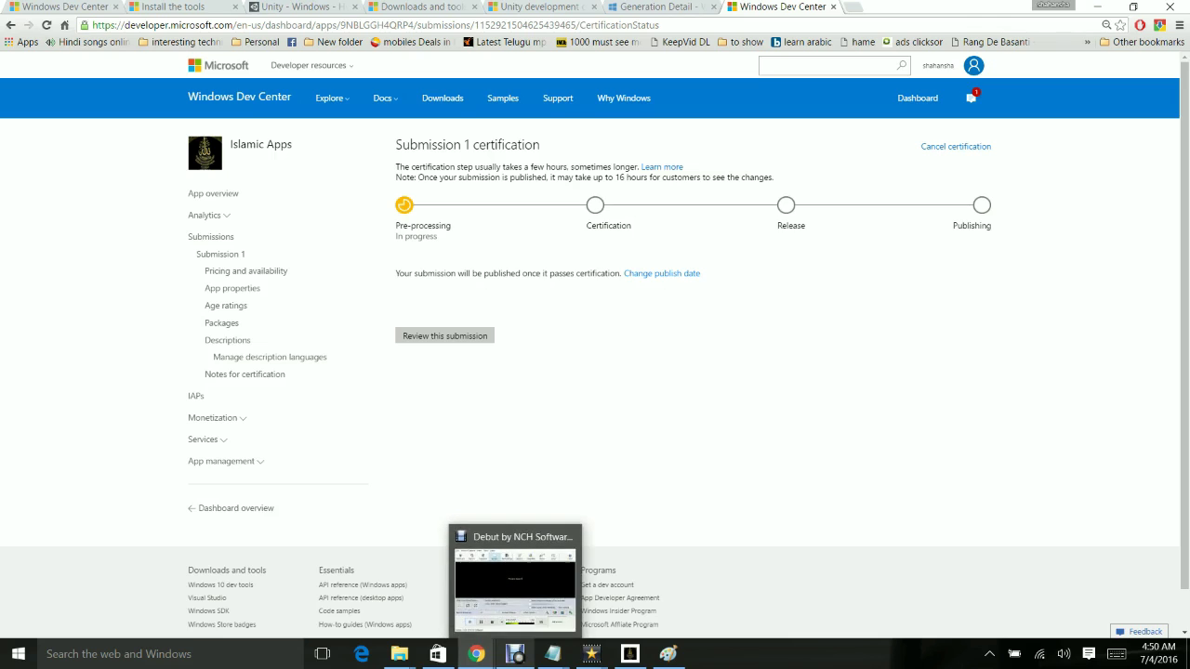